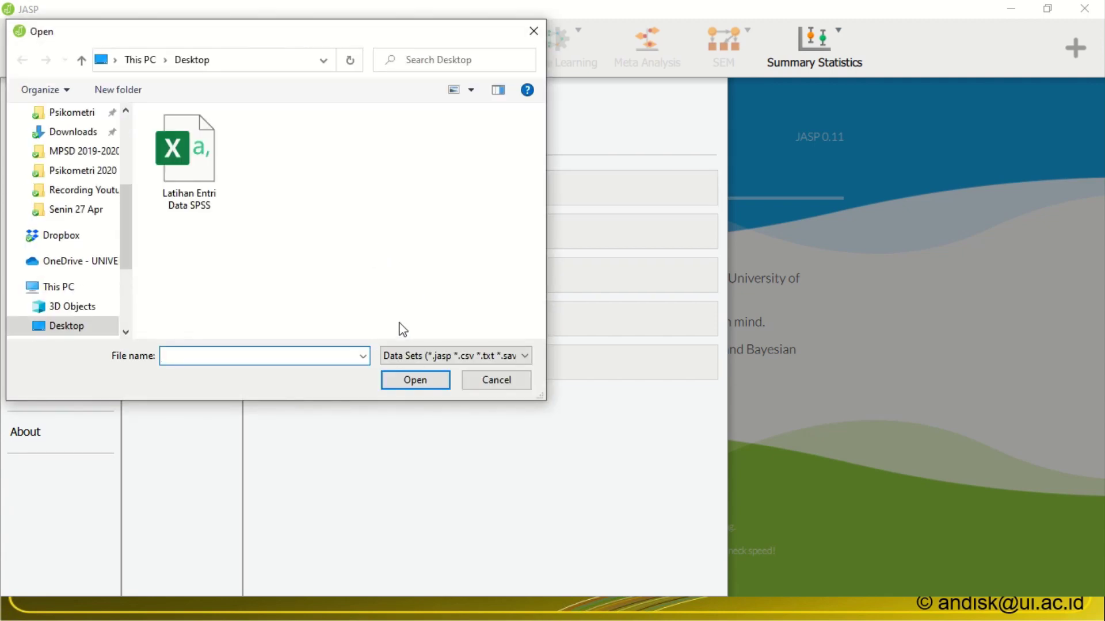
Step: Switch to Excel and save the Latihan Entri Data workbook to the Desktop in CSV UTF-8 (Comma delimited) format
key("alt+Tab")
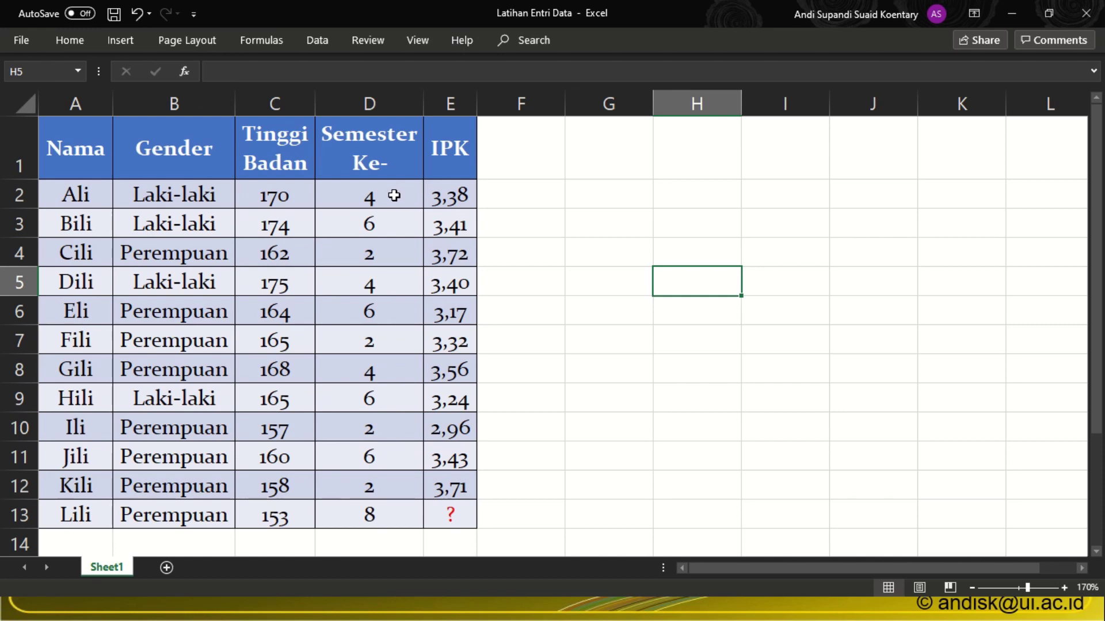
key("alt+Tab")
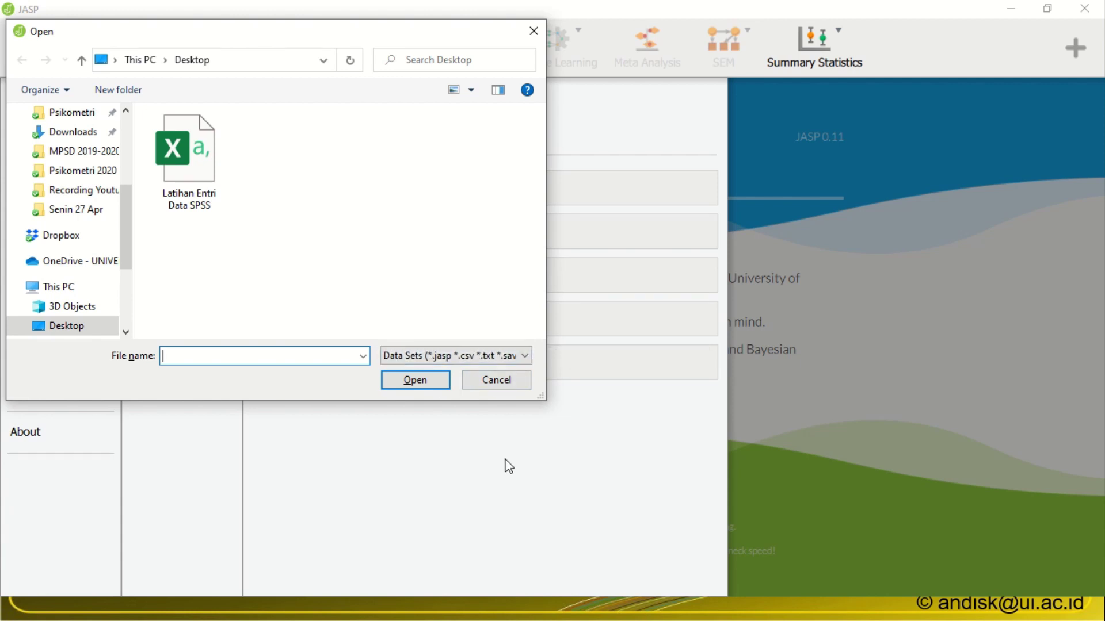
key("alt+Tab")
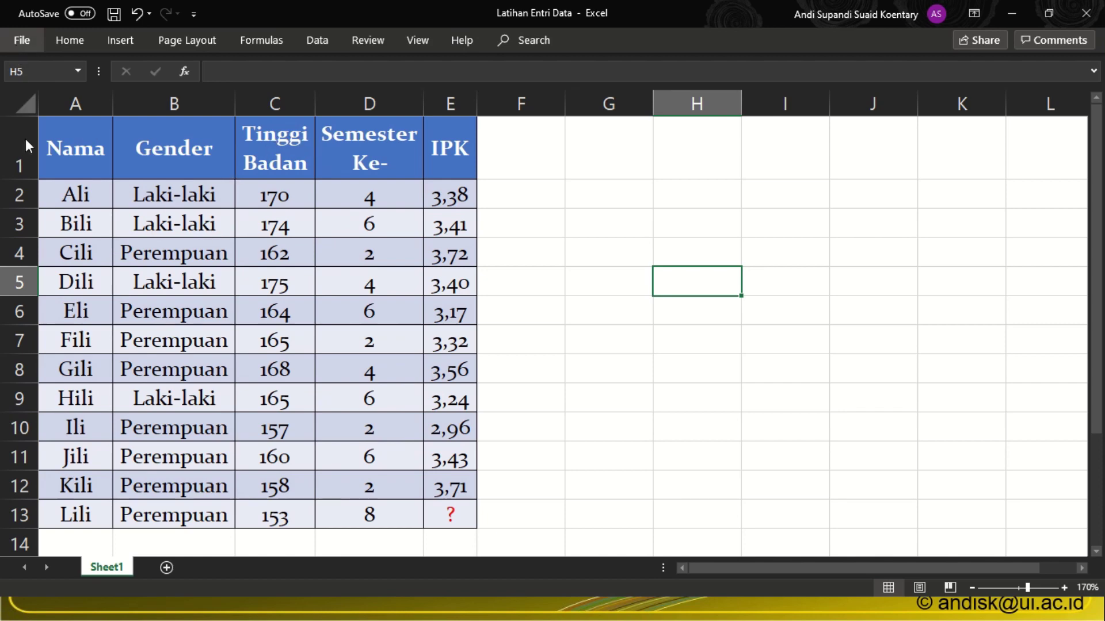
key("alt+f")
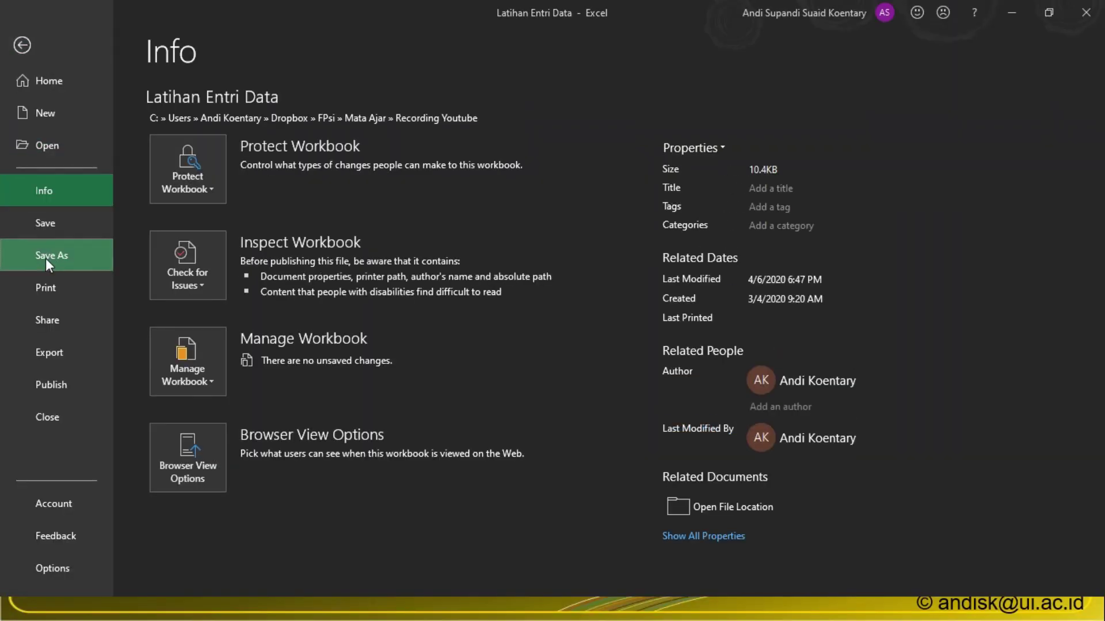
left_click(46, 257)
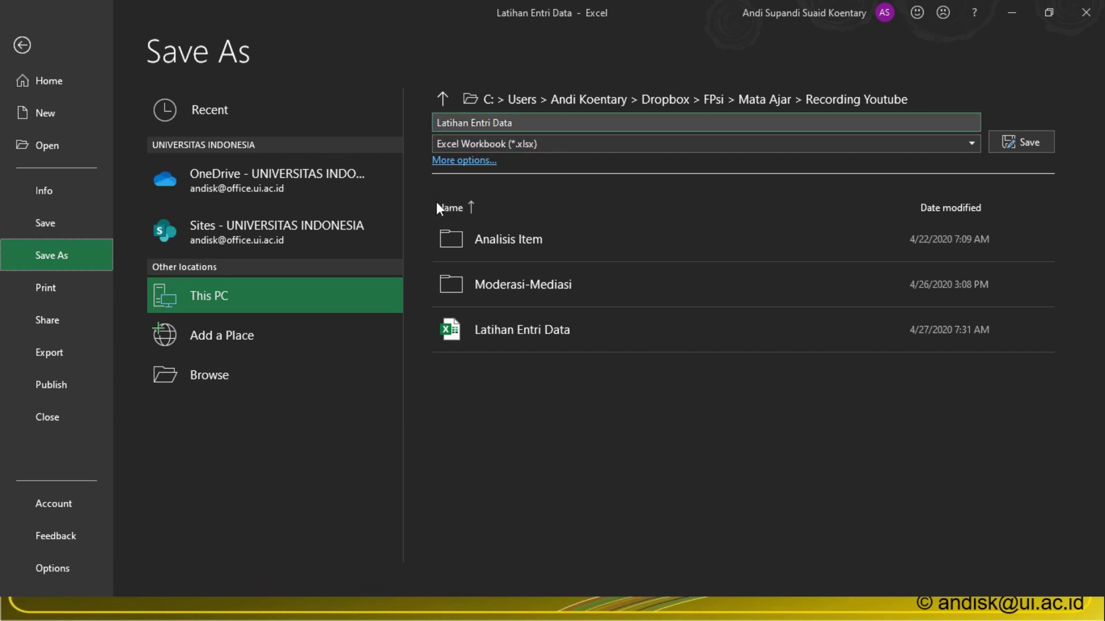
left_click(236, 374)
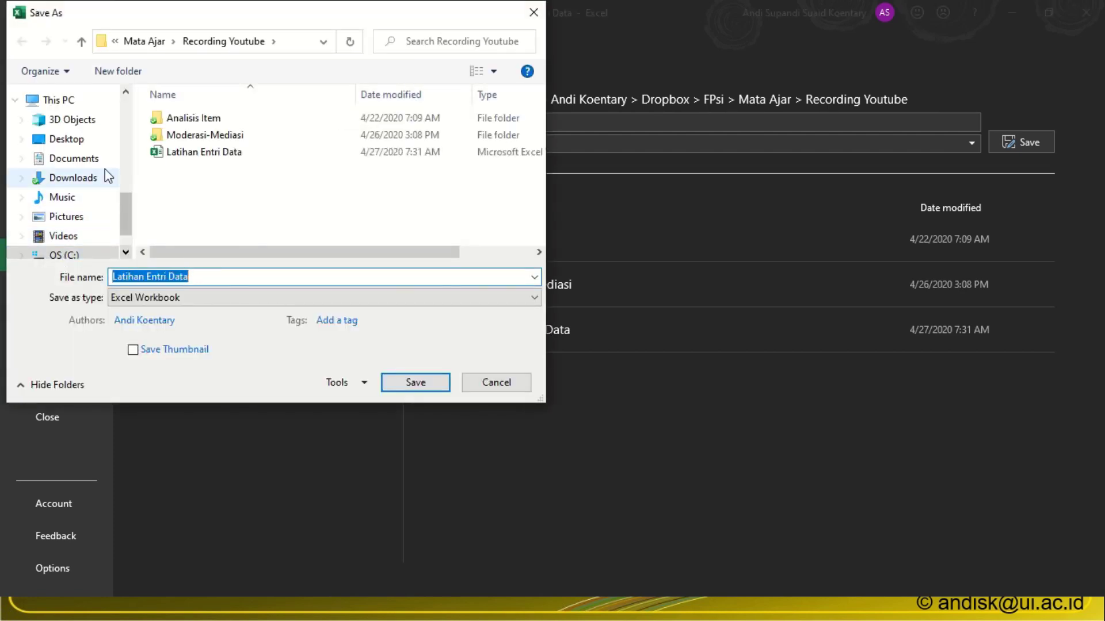
left_click(49, 128)
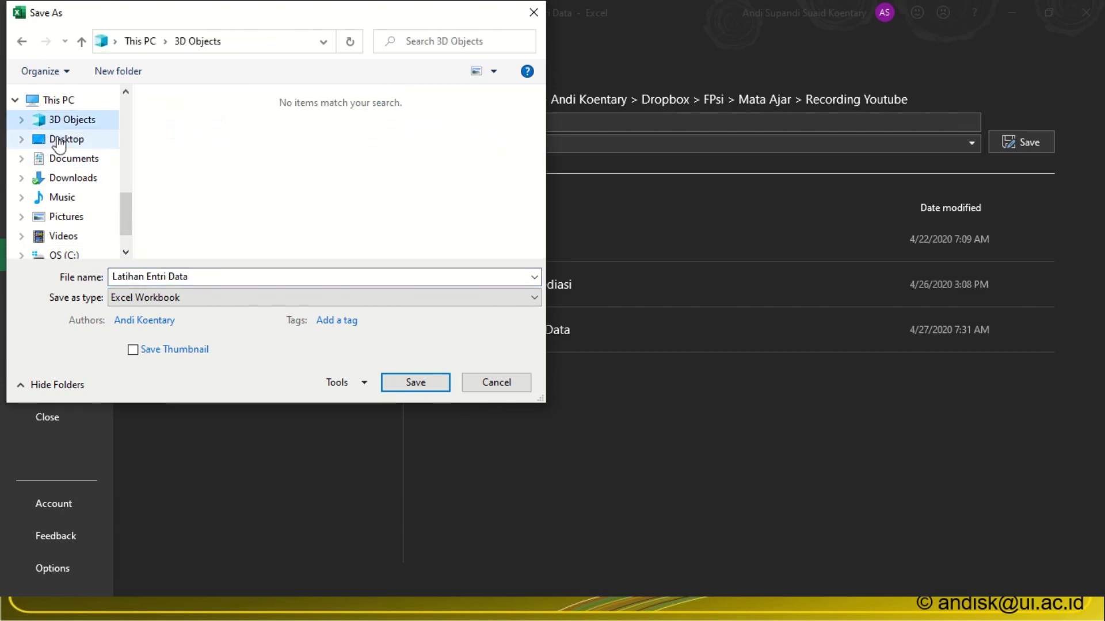
left_click(61, 139)
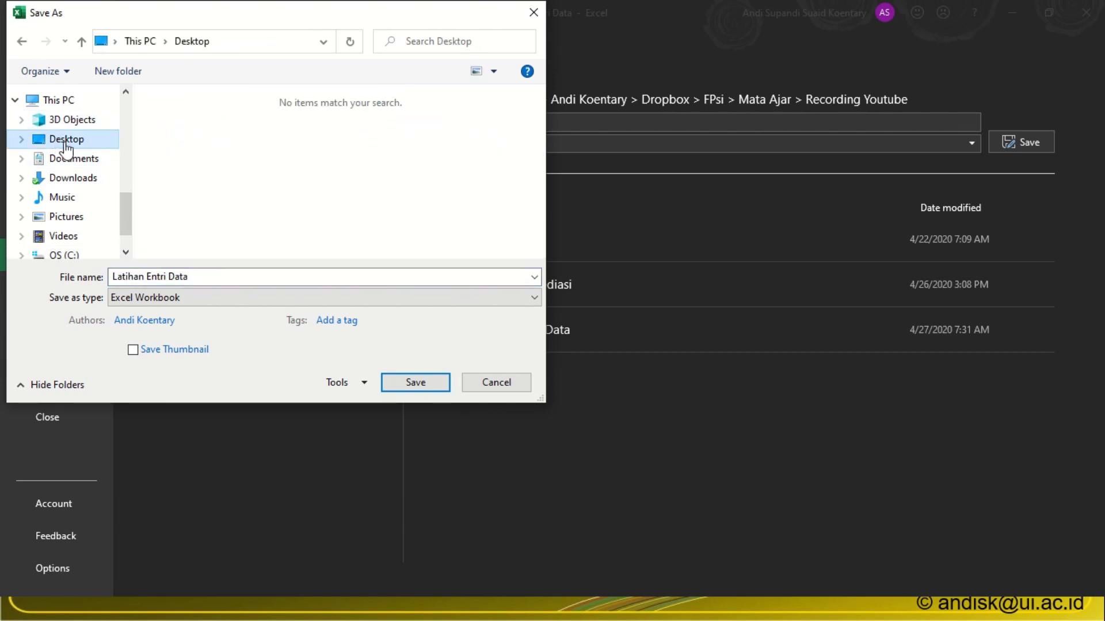
left_click(211, 277)
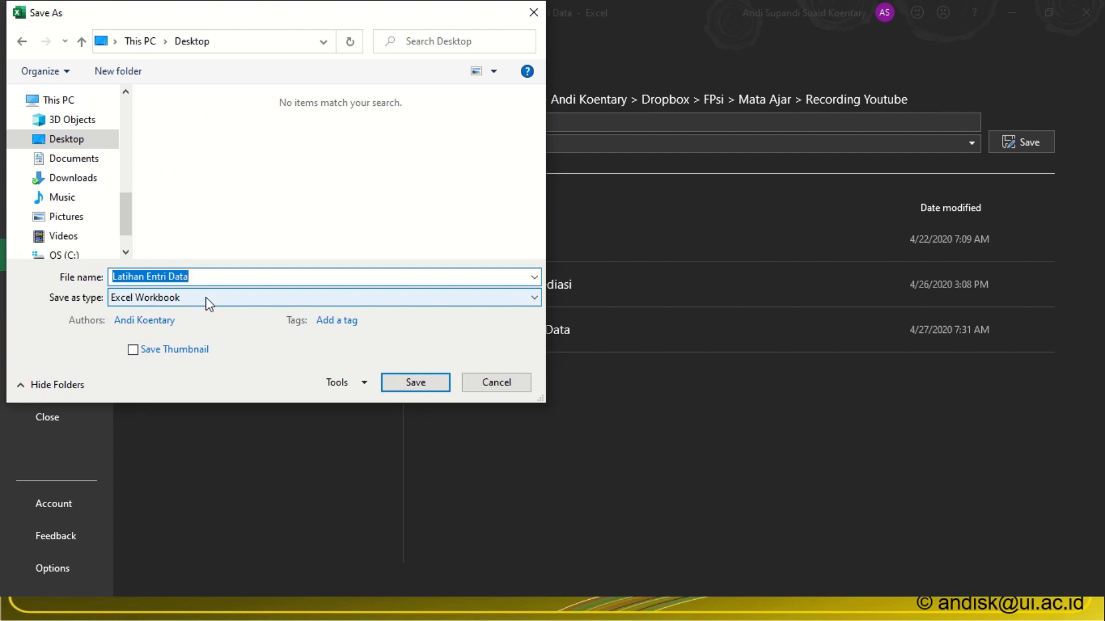
left_click(209, 298)
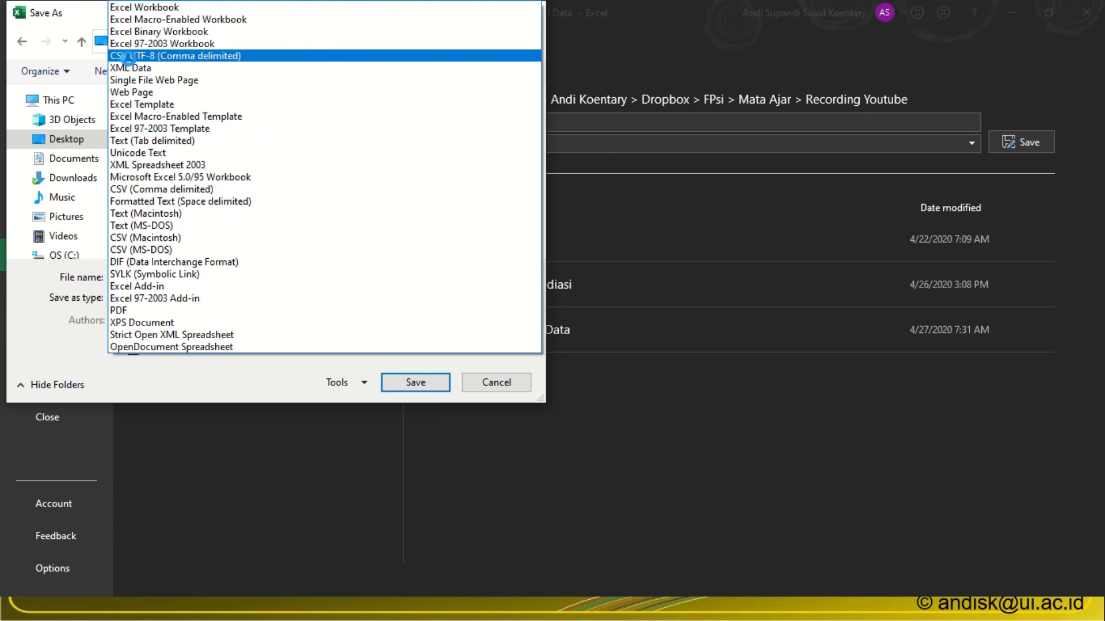
left_click(129, 58)
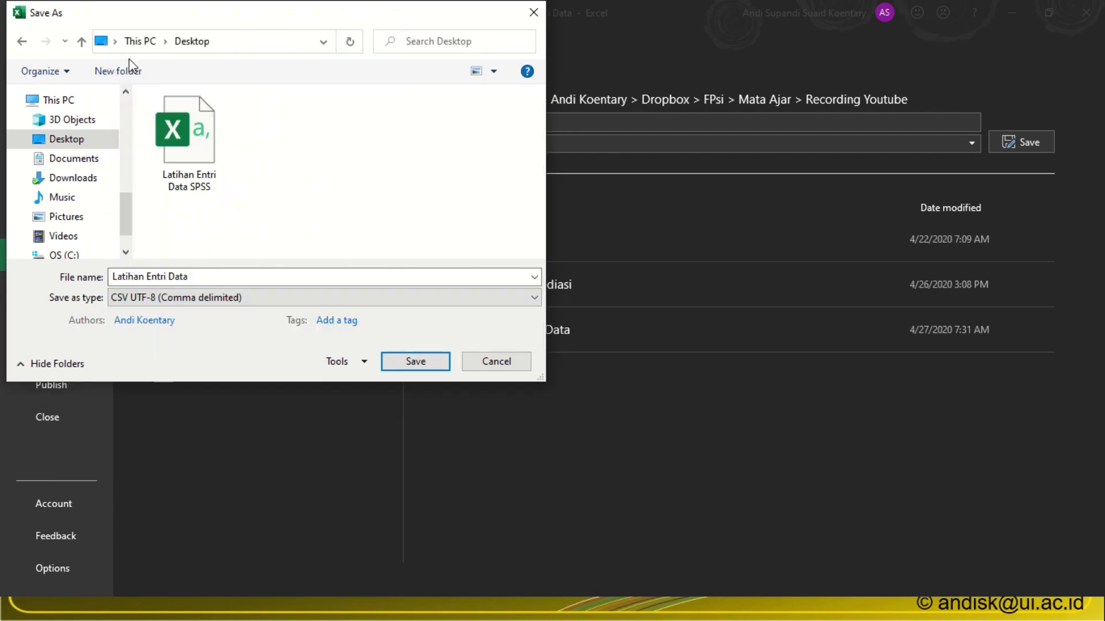
left_click(414, 363)
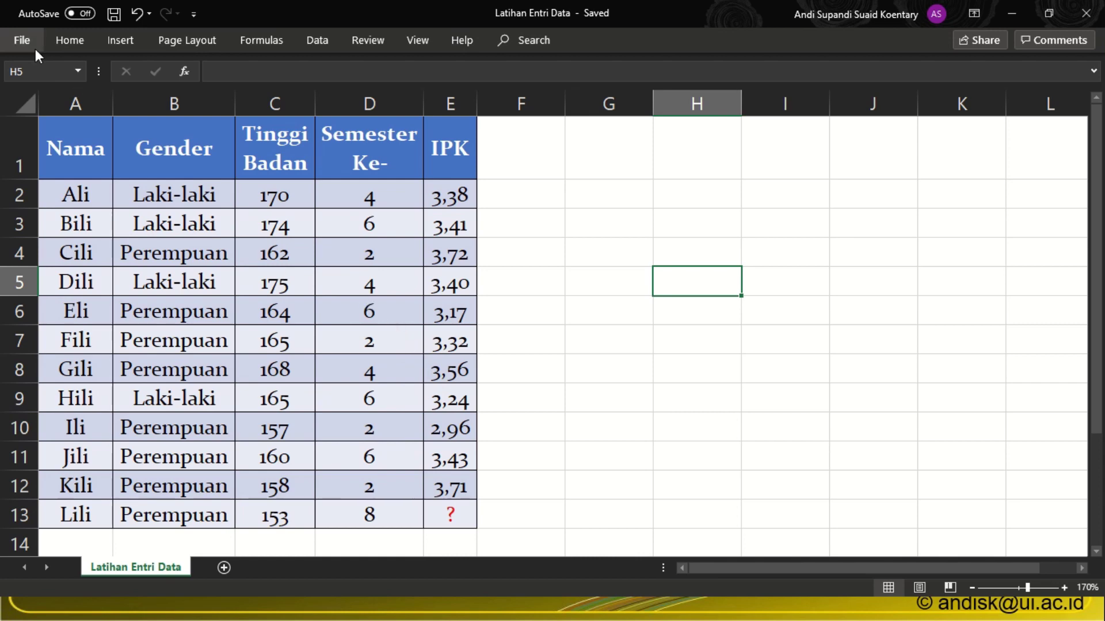
Step: Save another copy of the workbook to the Desktop as Data3 in CSV UTF-8 (Comma delimited) format
left_click(20, 40)
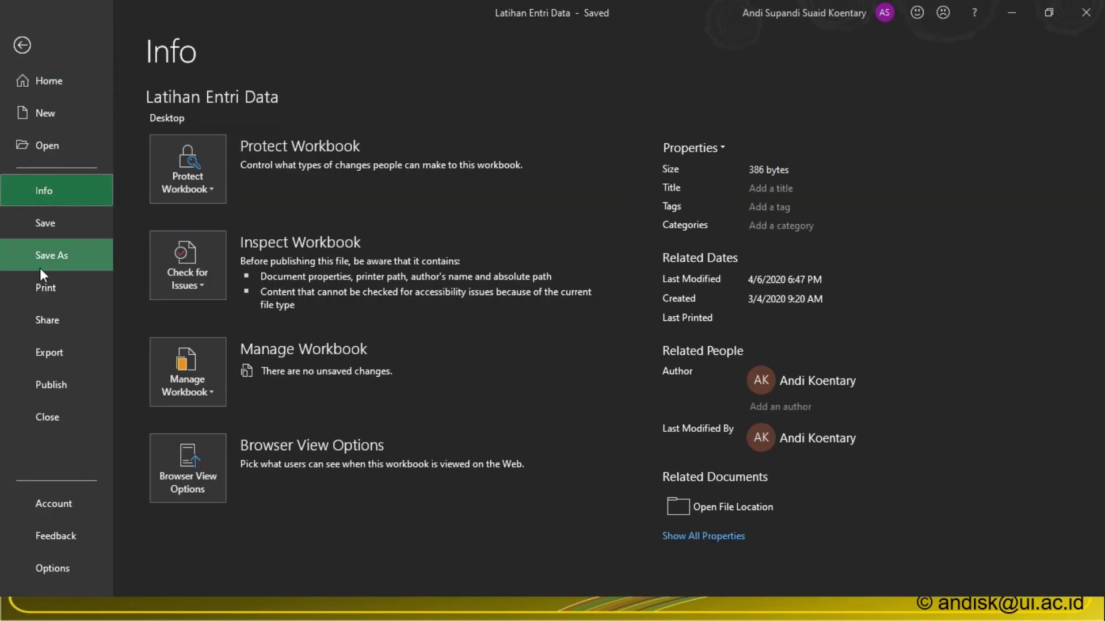
left_click(40, 265)
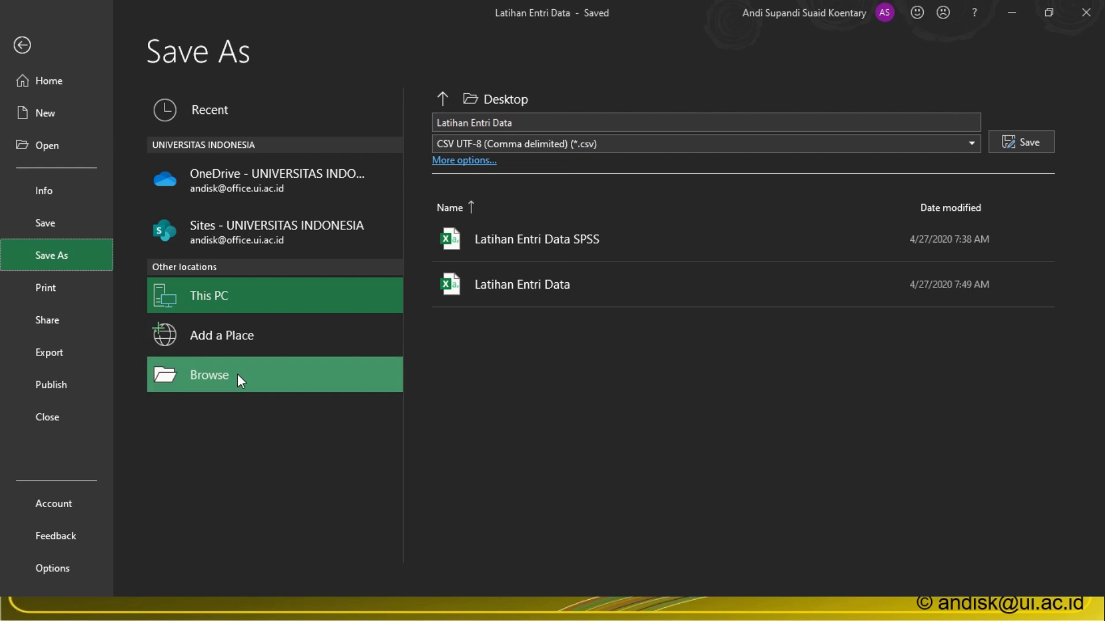
left_click(590, 146)
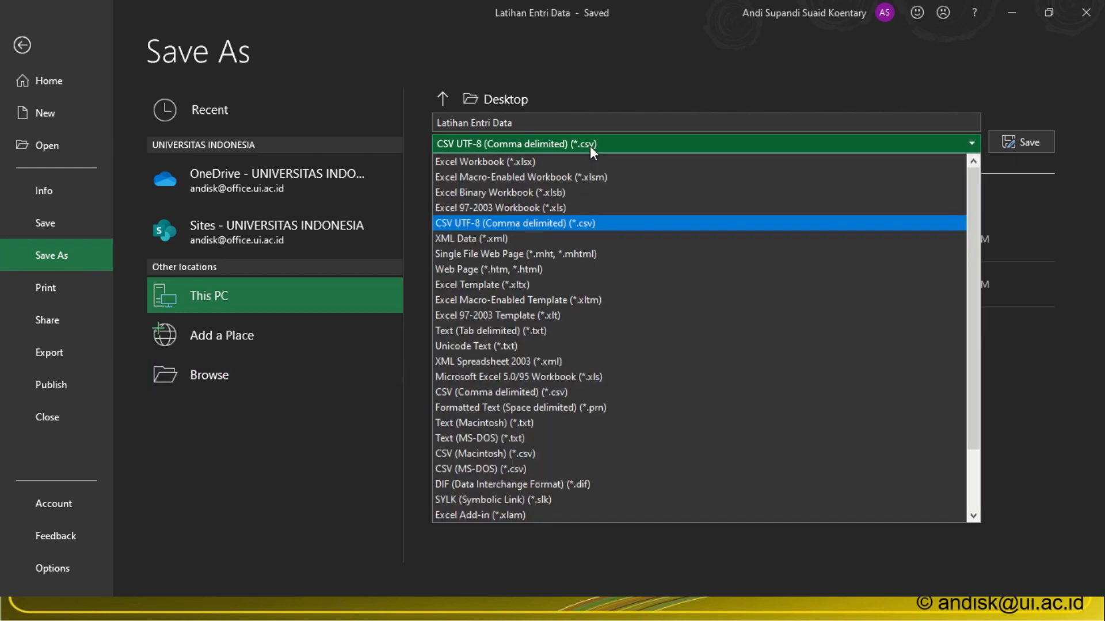
left_click(611, 224)
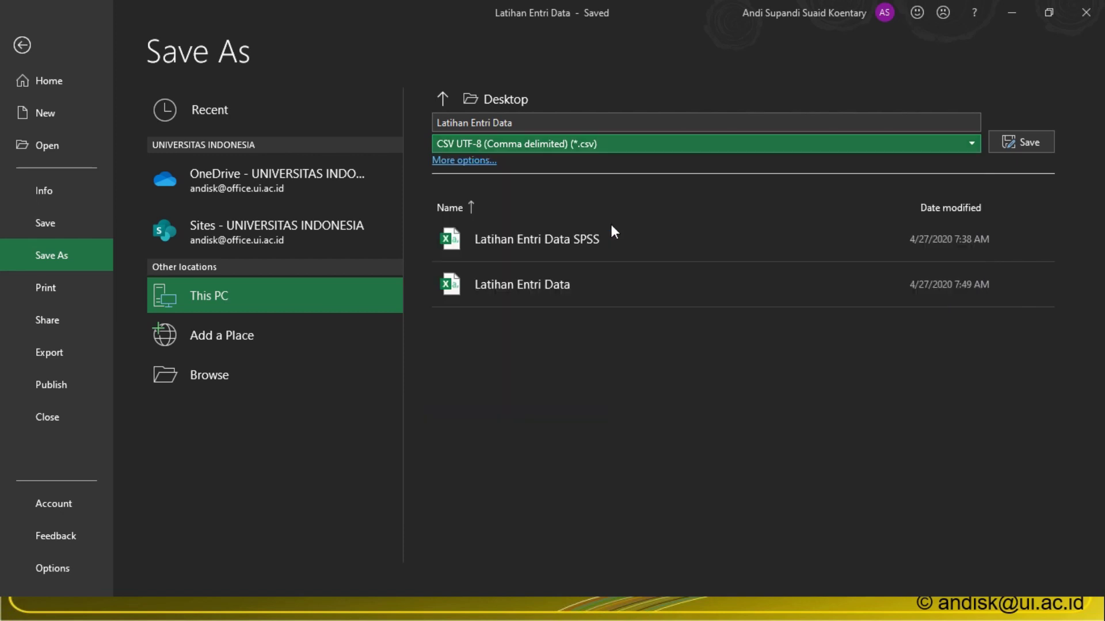
left_click(216, 380)
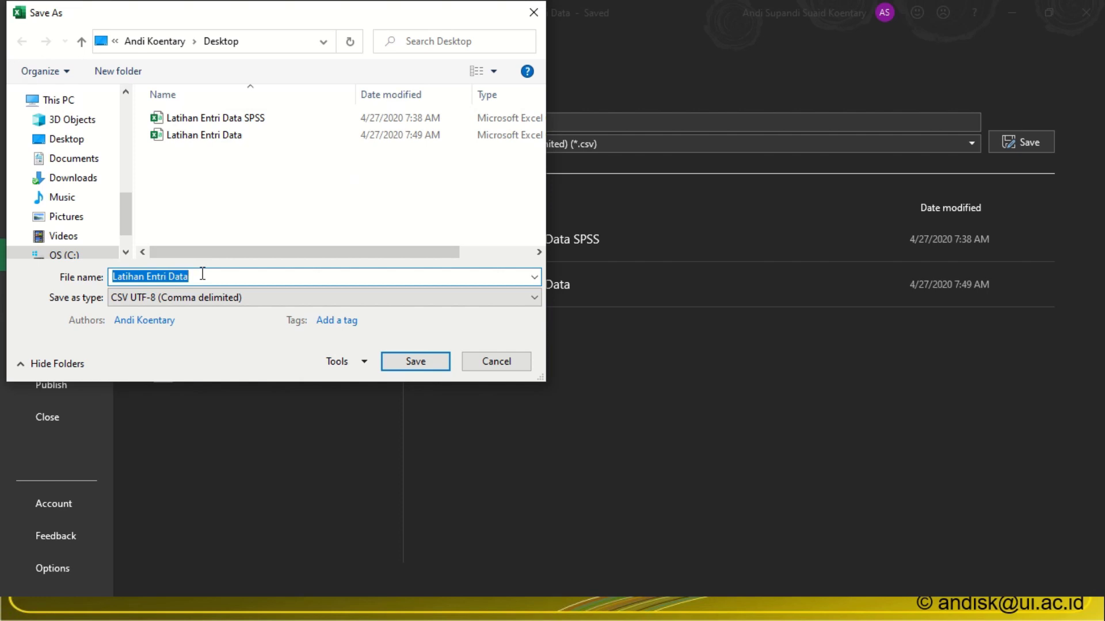
type("Data")
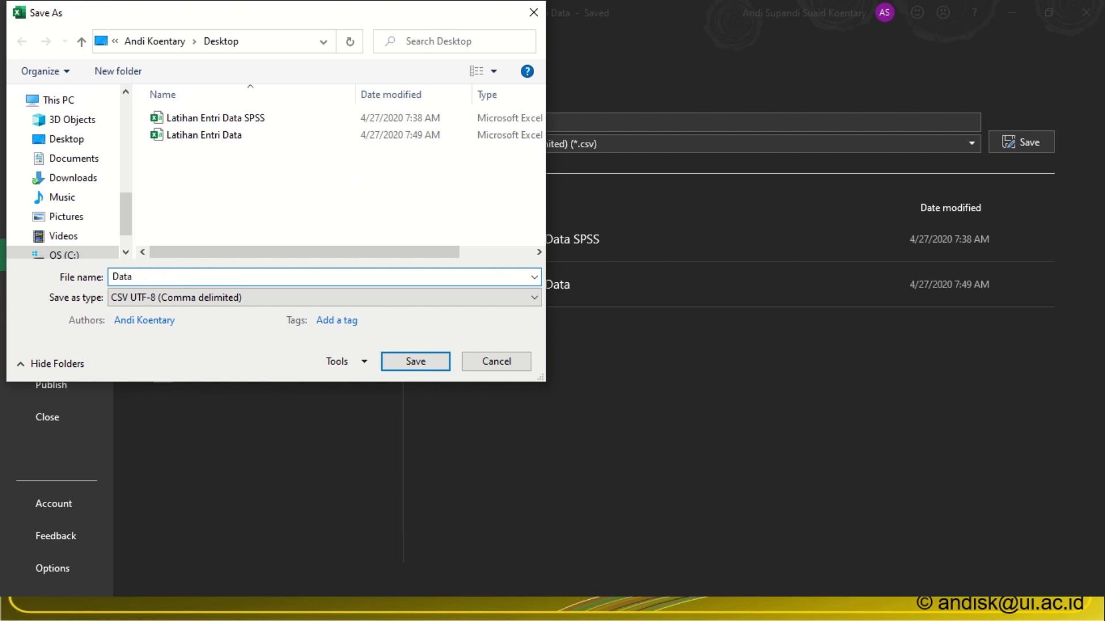
type("3")
left_click(406, 358)
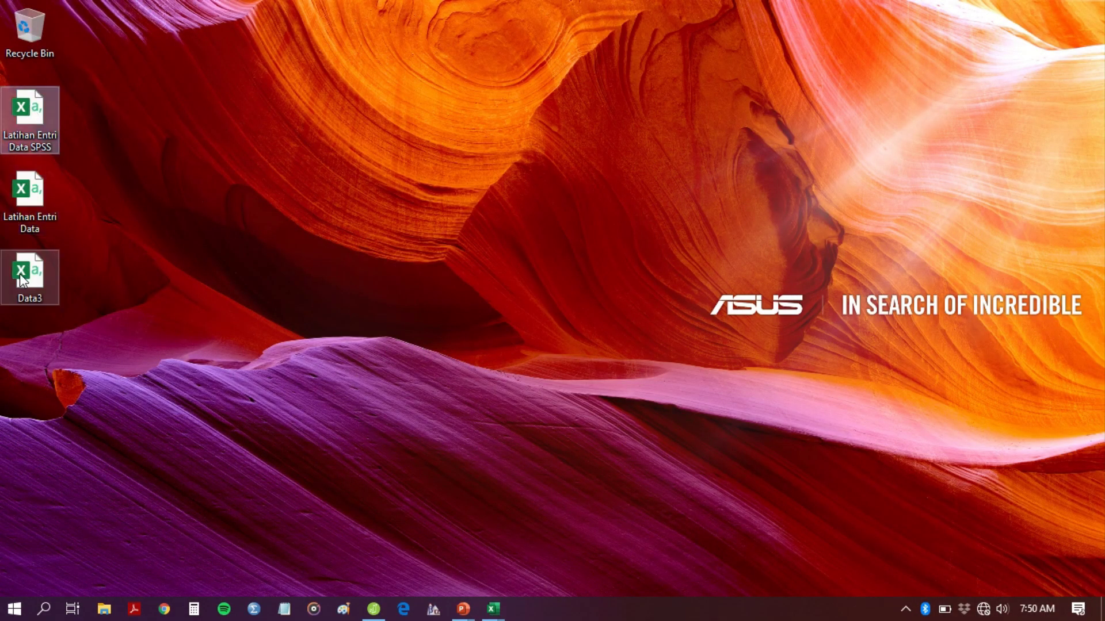
Step: Switch to JASP and open the Data3 file from the Desktop
key("alt+Tab")
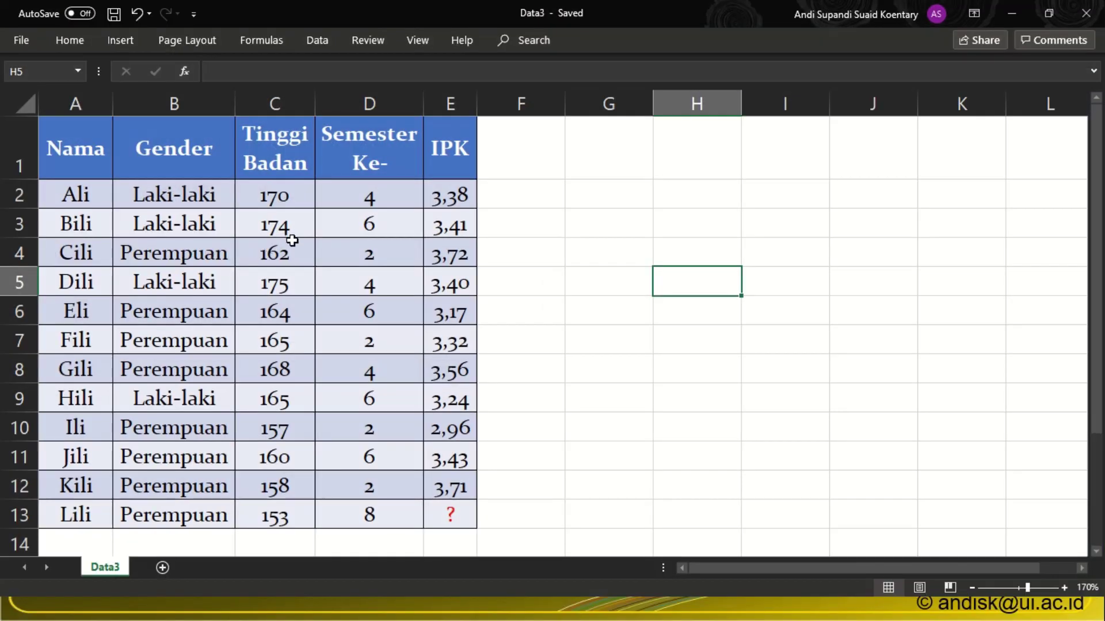
key("alt+Tab")
left_click(295, 248)
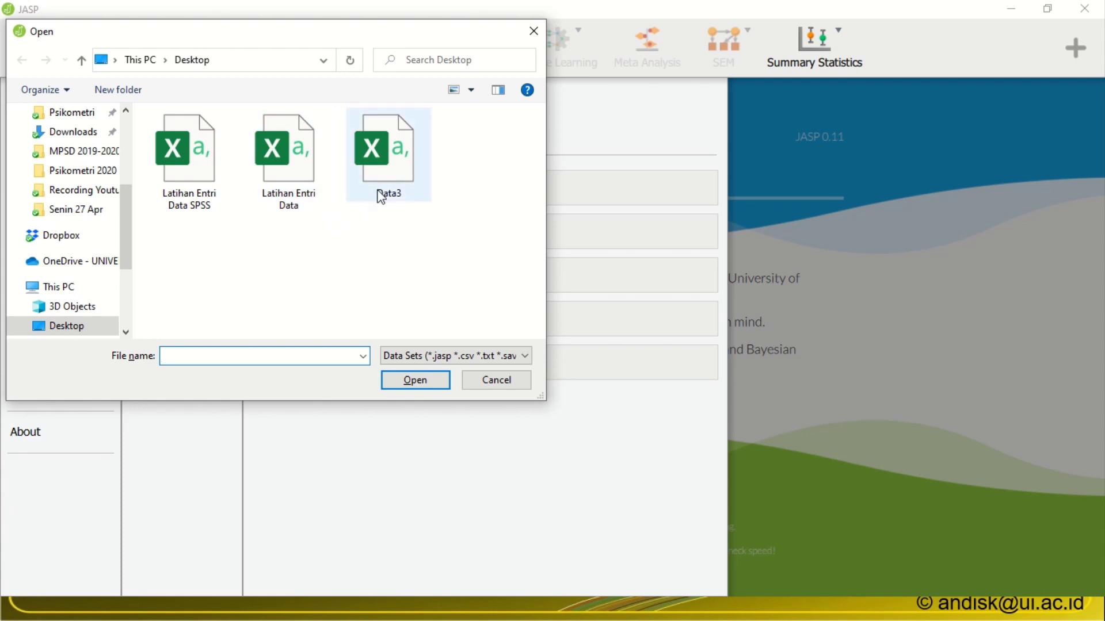
left_click(384, 171)
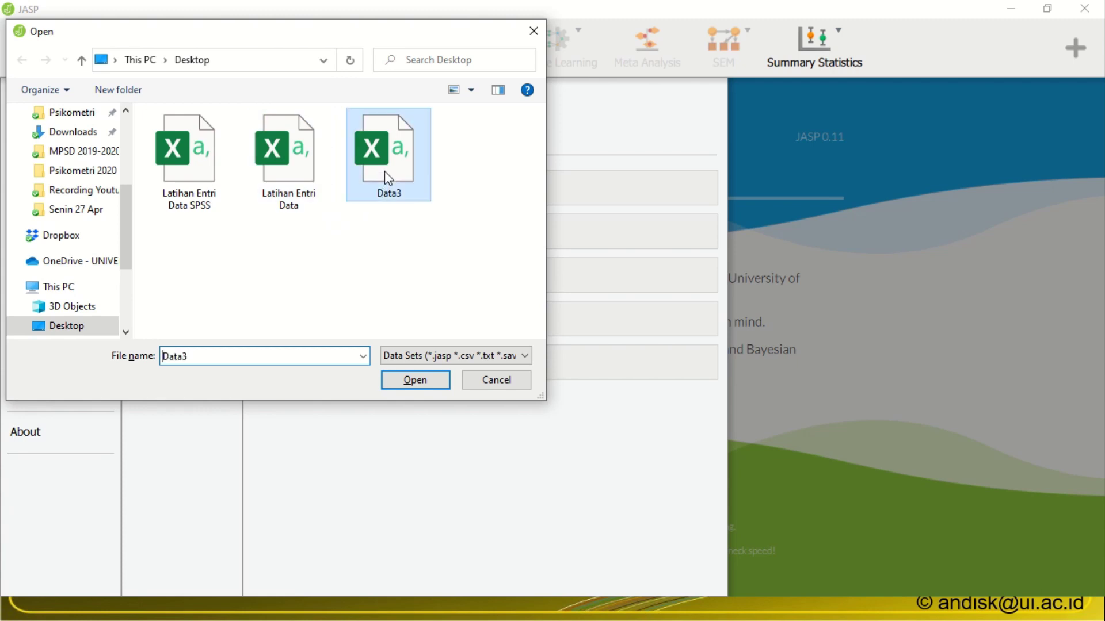
left_click(413, 381)
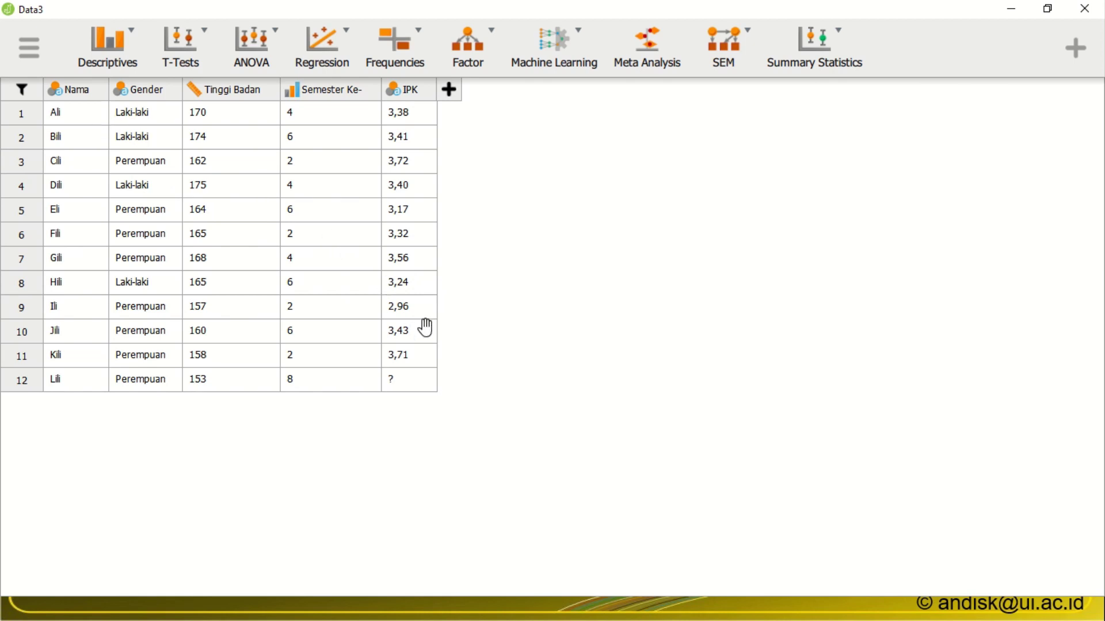
Step: Switch to Excel, clear the question mark from cell E13 in the IPK column, and save the Data3 file
key("alt+Tab")
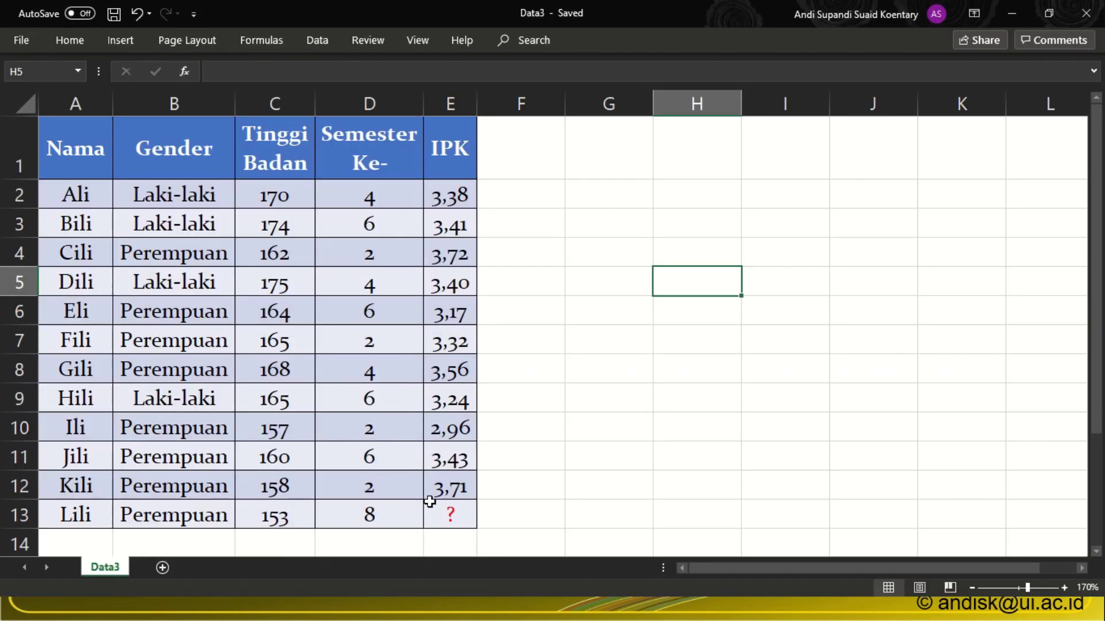
left_click(462, 515)
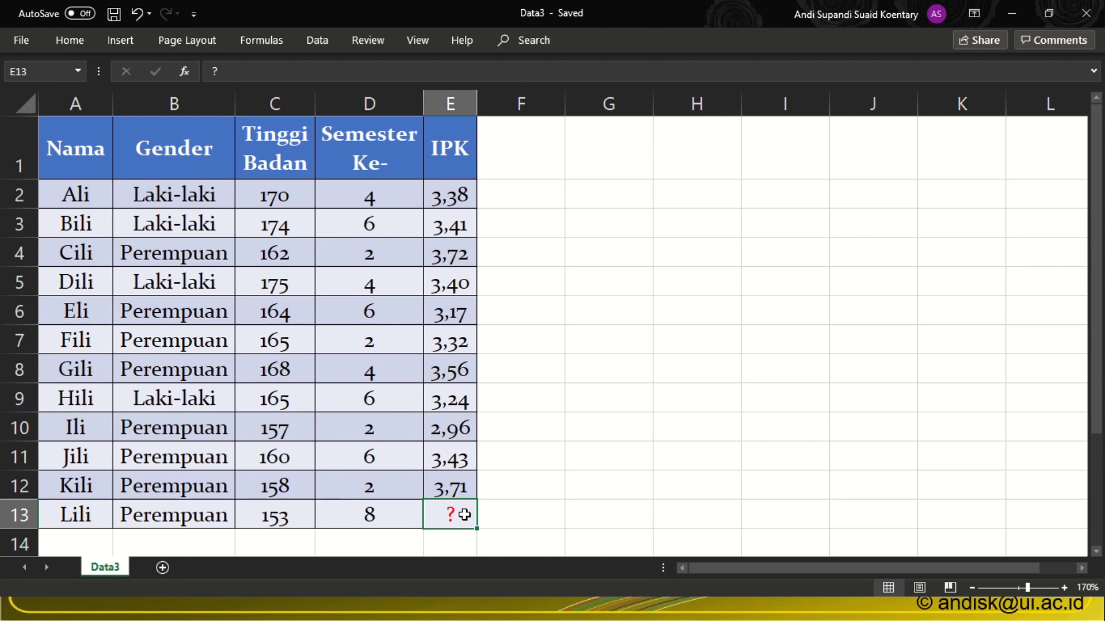
key("alt+Tab")
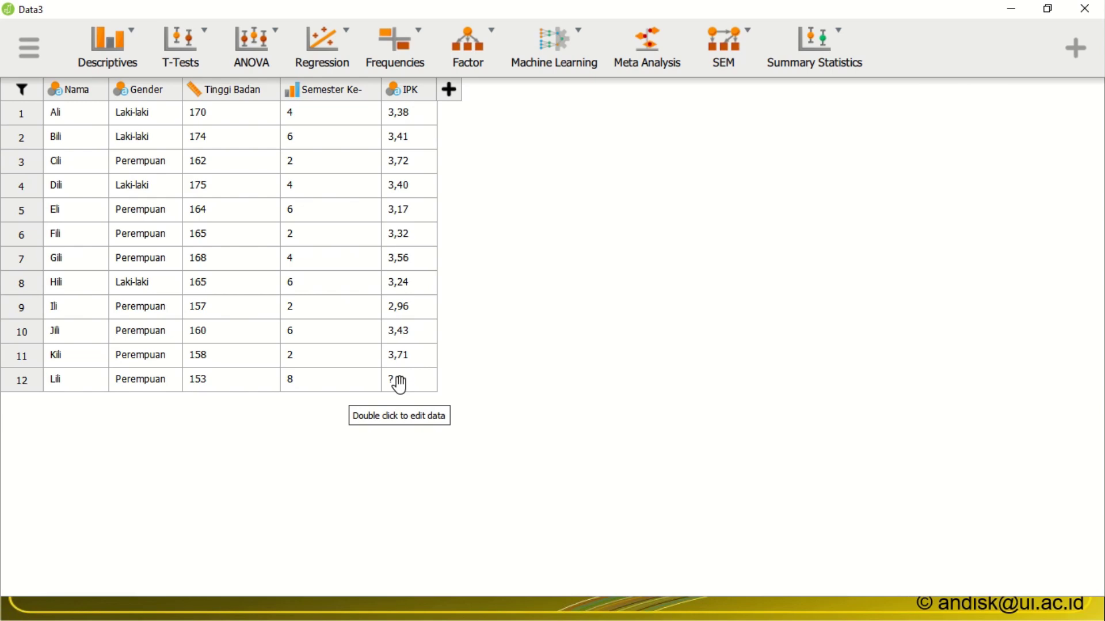
key("alt+Tab")
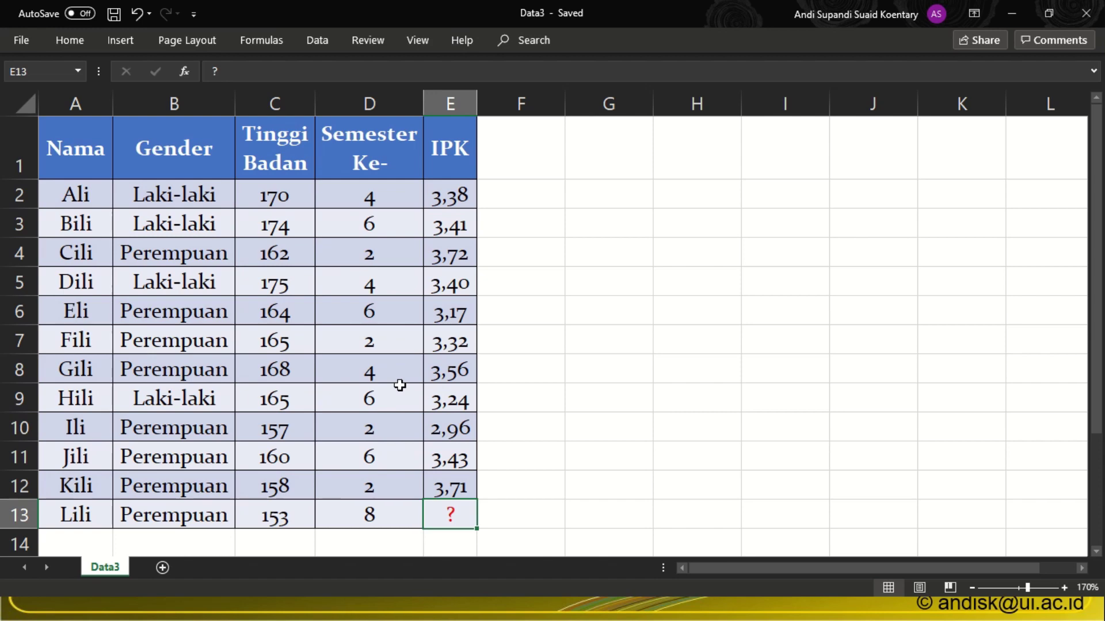
key("alt+Tab")
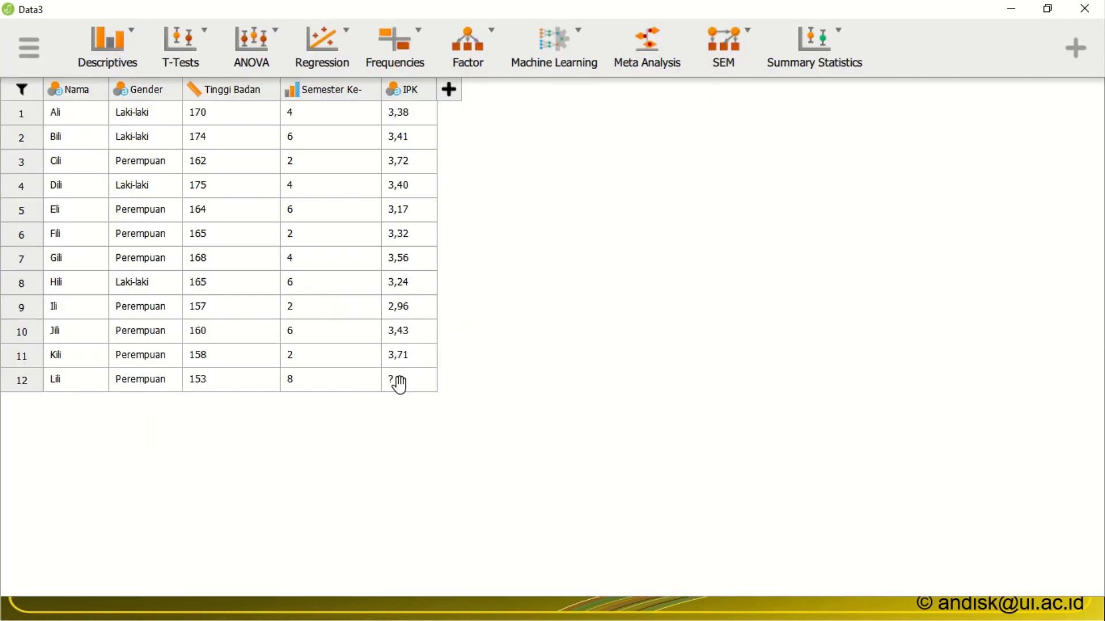
key("alt+Tab")
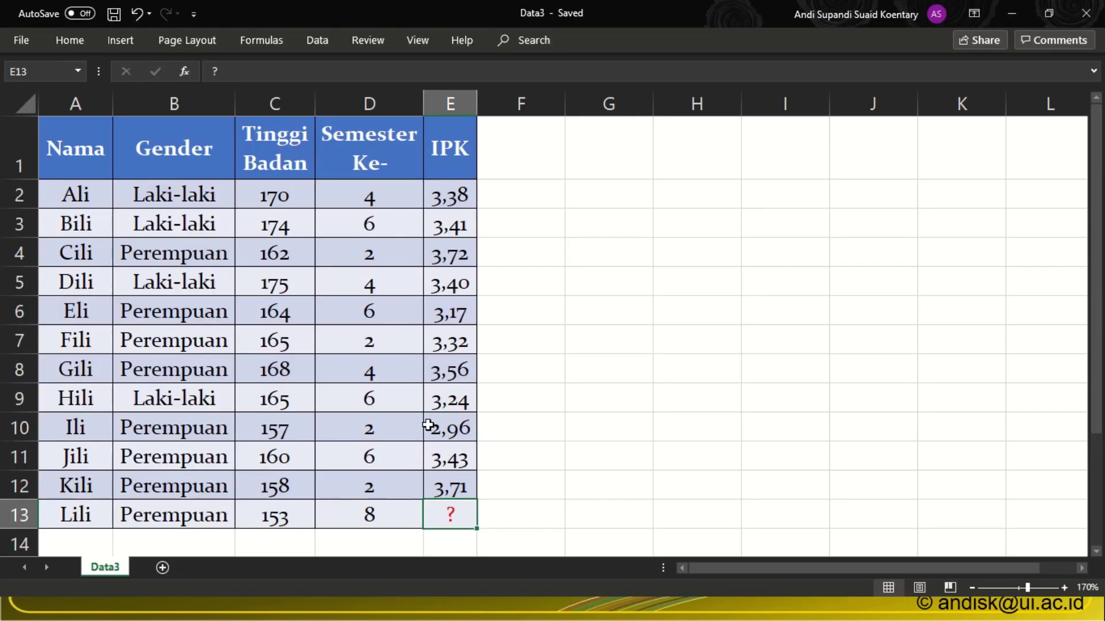
key("Delete")
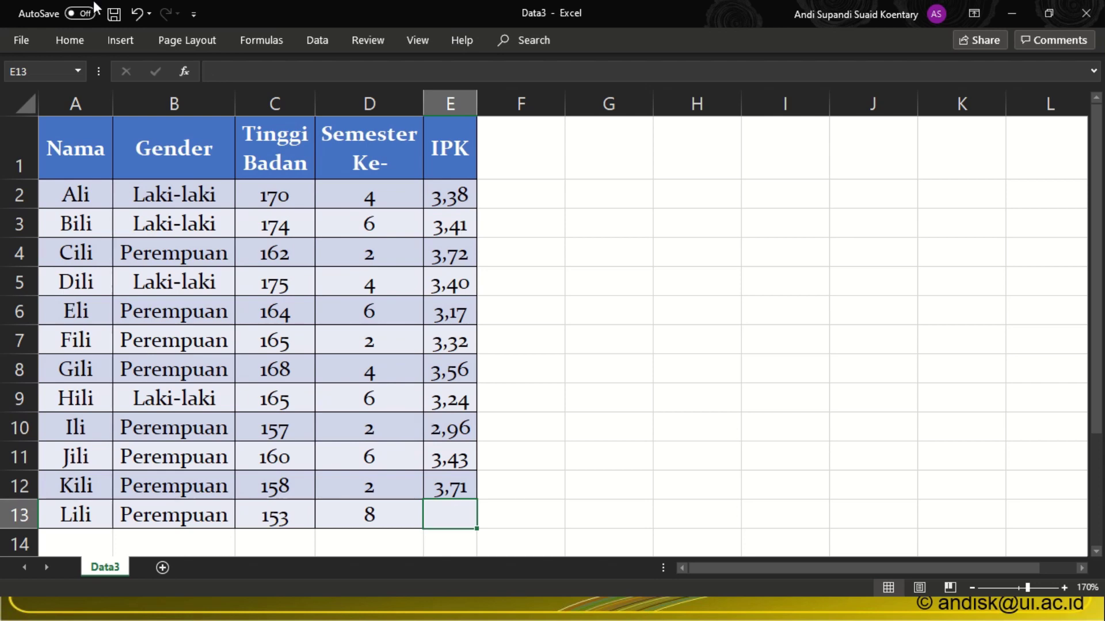
left_click(114, 14)
Step: Switch to JASP and start a Descriptive Statistics analysis on the updated Data3 data
key("alt+Tab")
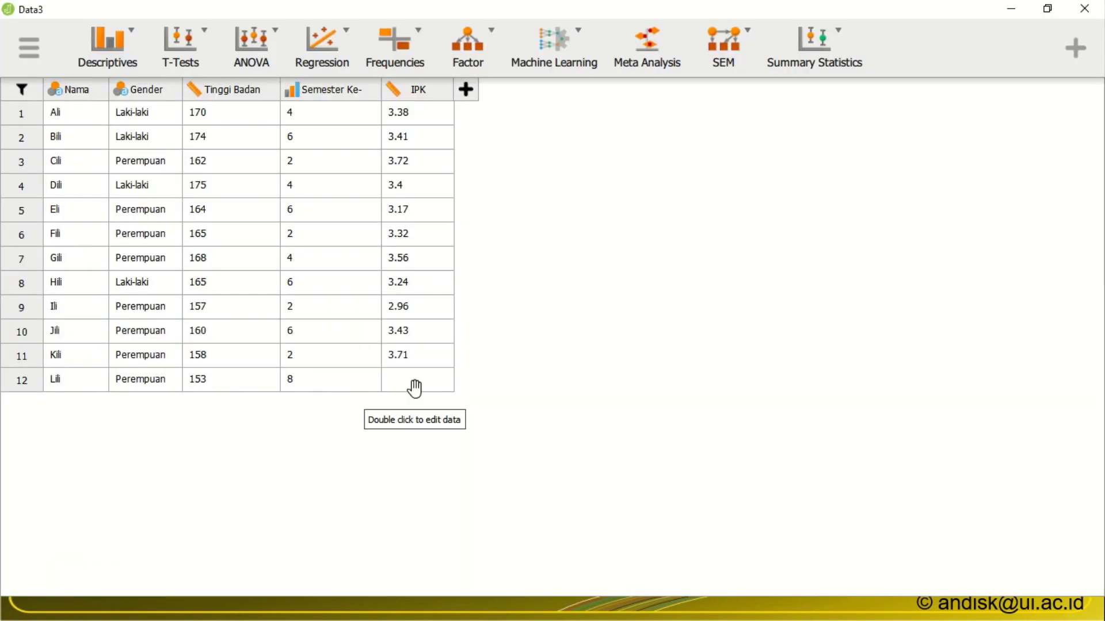
key("alt+Tab")
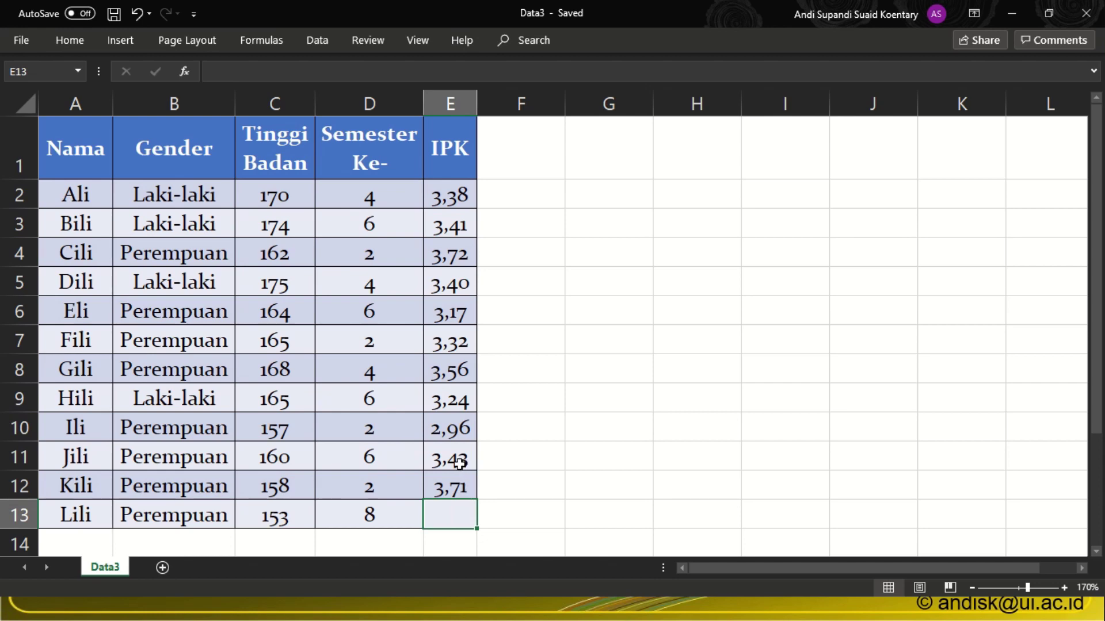
key("alt+Tab")
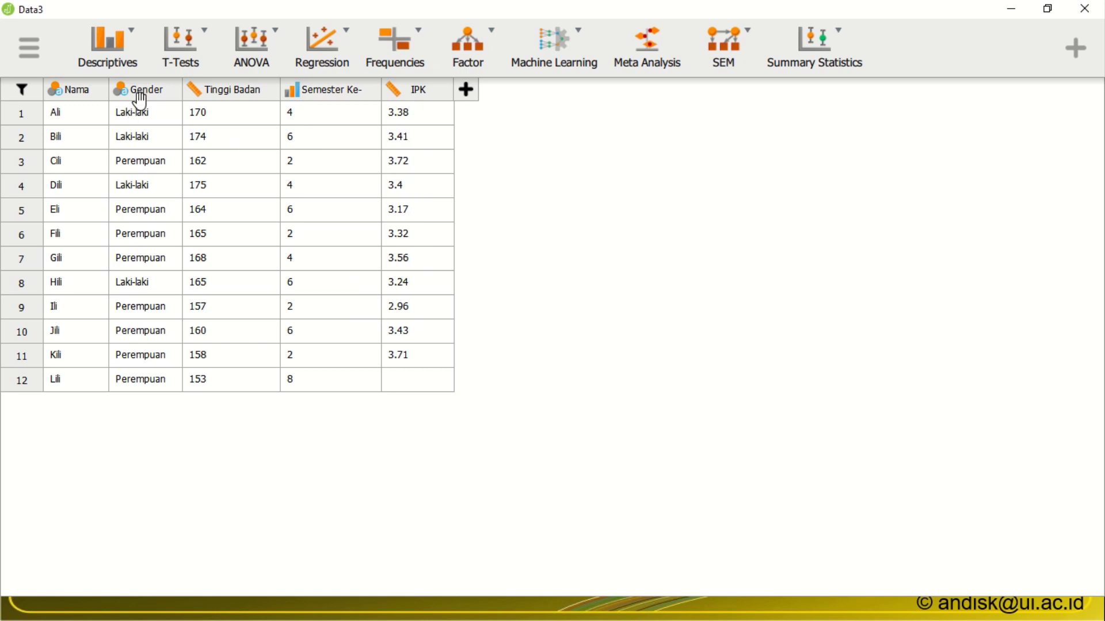
left_click(104, 57)
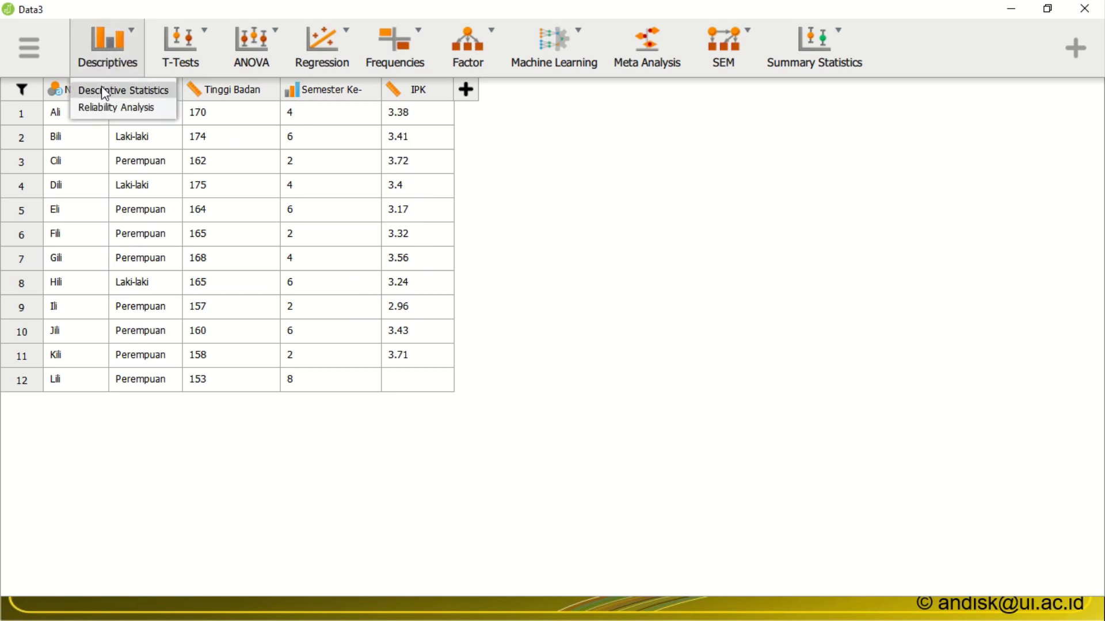
left_click(105, 91)
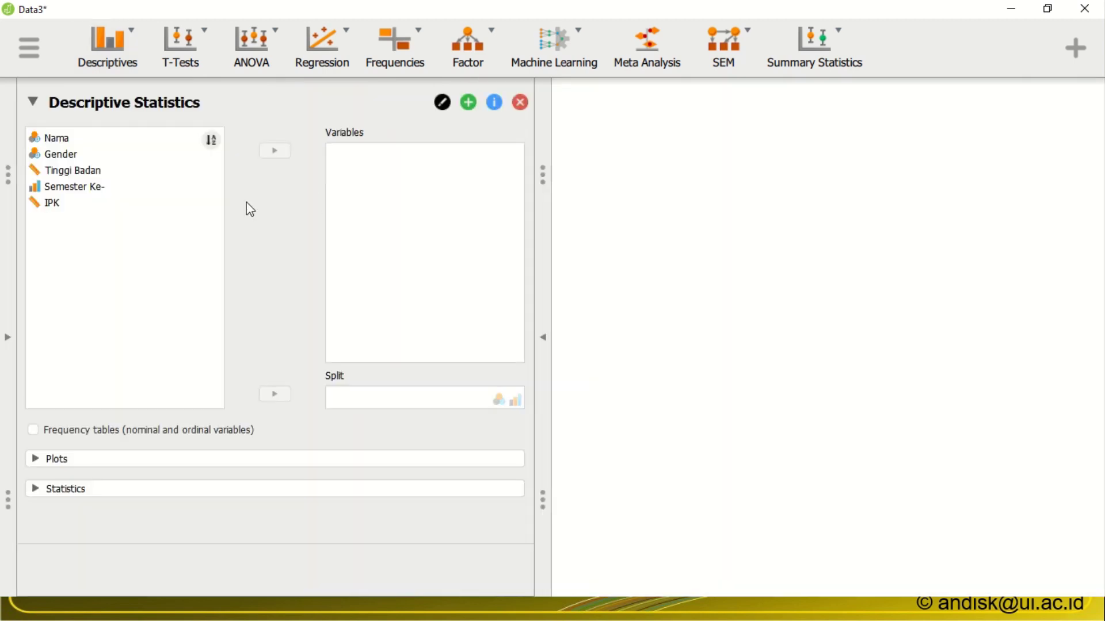
Step: Add Tinggi Badan, IPK and Semester Ke- as the variables of the Descriptive Statistics analysis
left_click(68, 172)
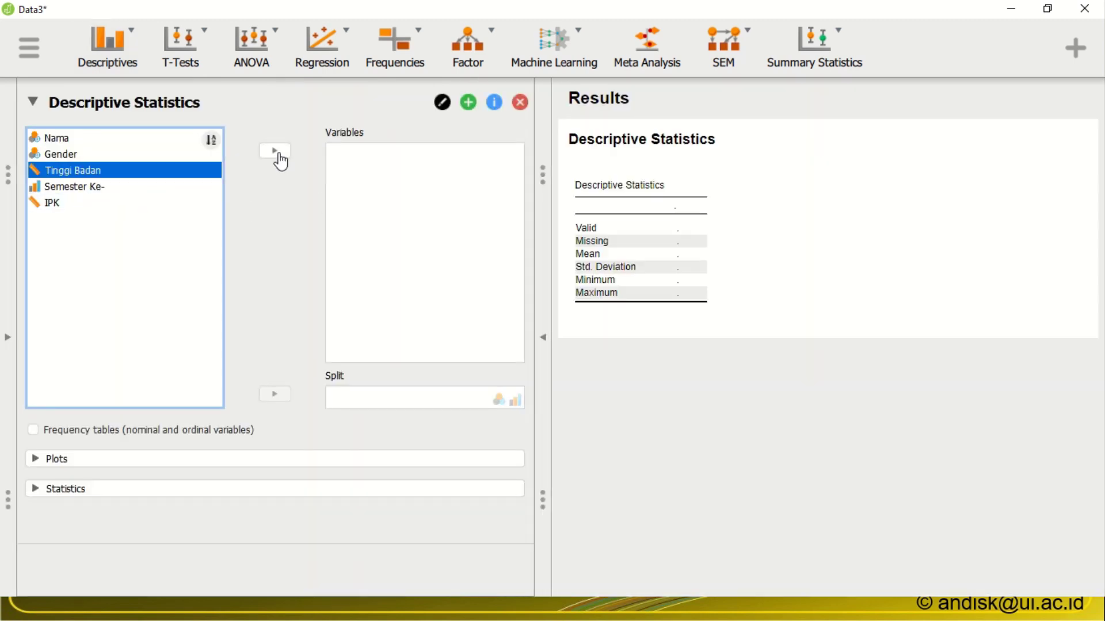
left_click(276, 152)
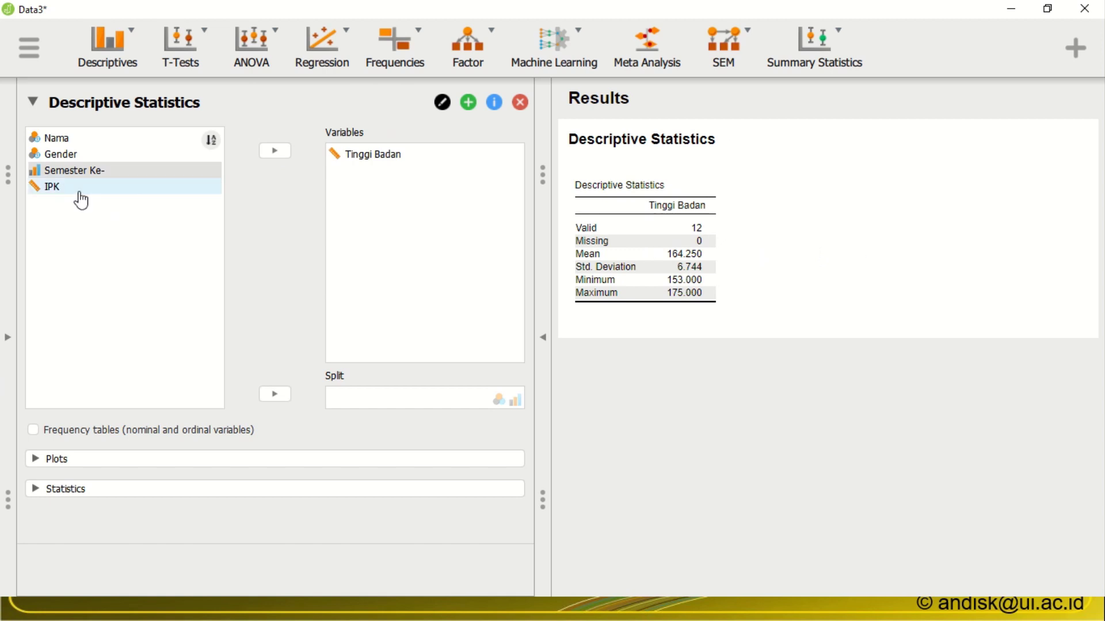
left_click(61, 189)
left_click(275, 152)
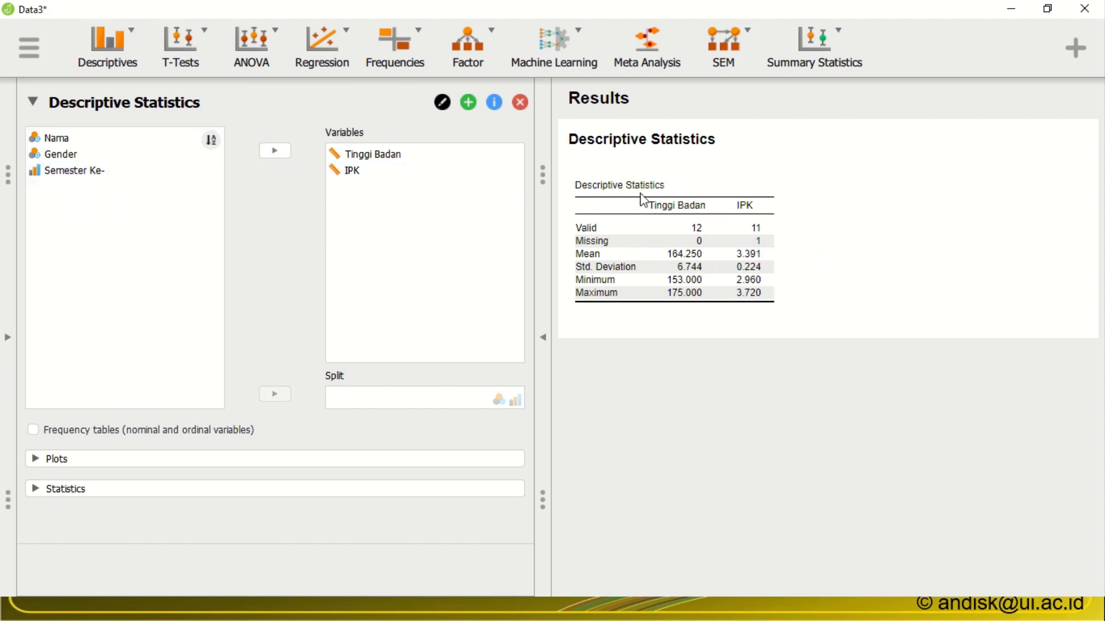
left_click(72, 170)
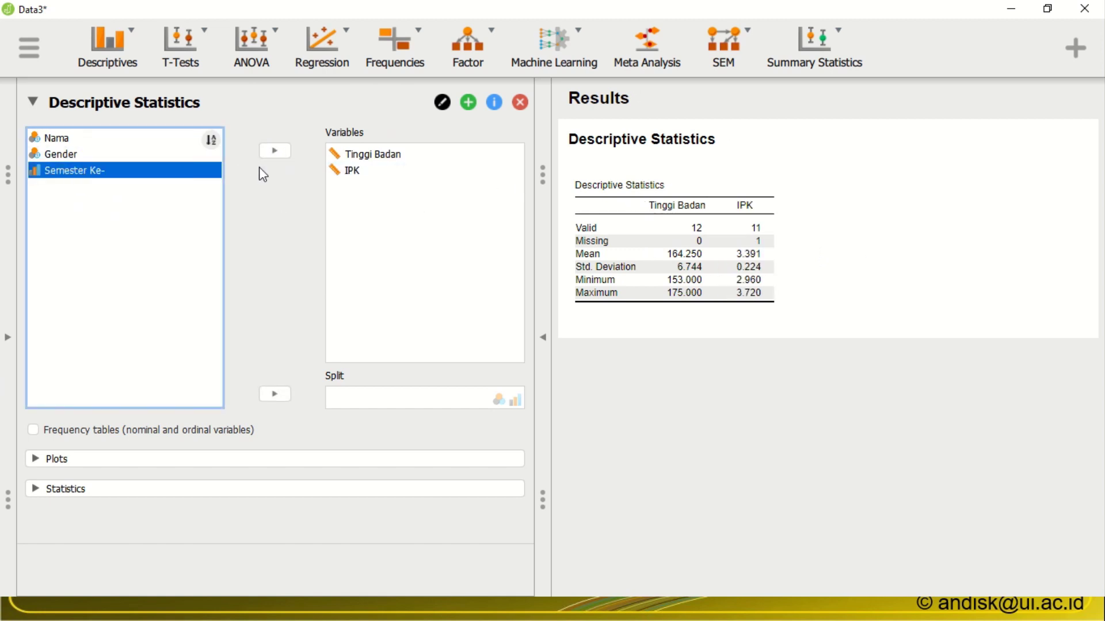
left_click(275, 151)
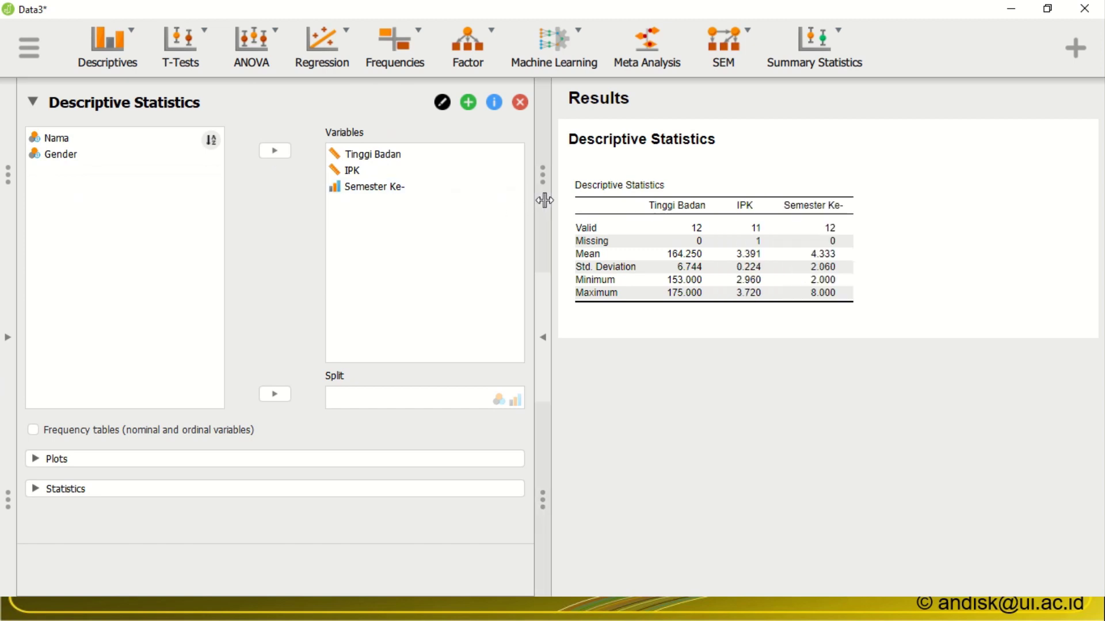
Step: Compare the header row A1:E1 of Data3 in Excel with the column headers of the JASP data table
key("alt+Tab")
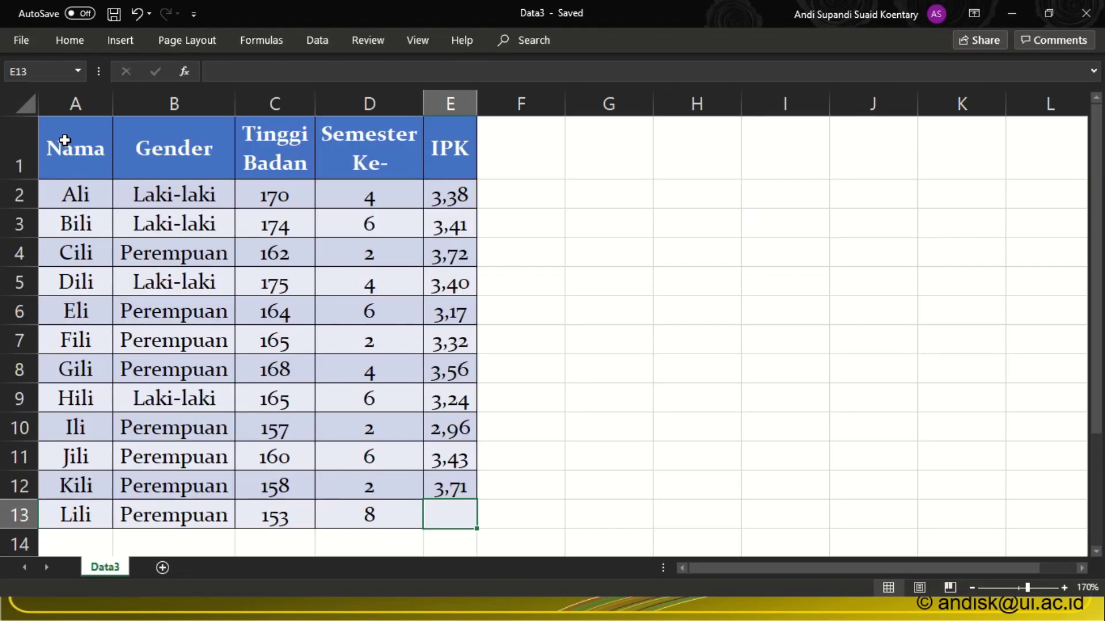
left_click_drag(65, 140, 443, 149)
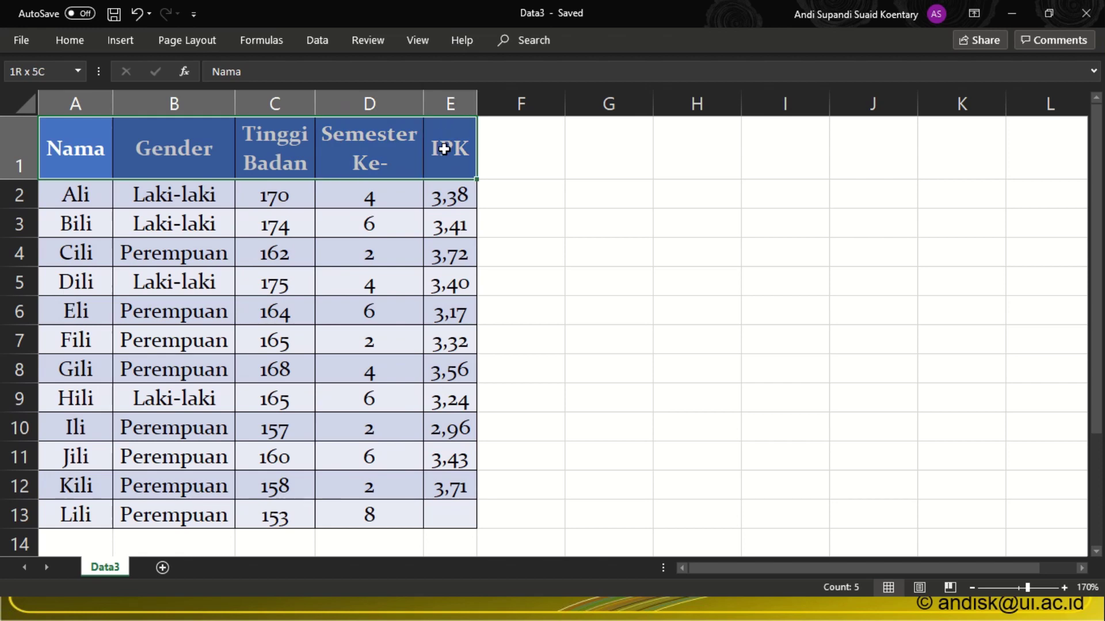
key("alt+Tab")
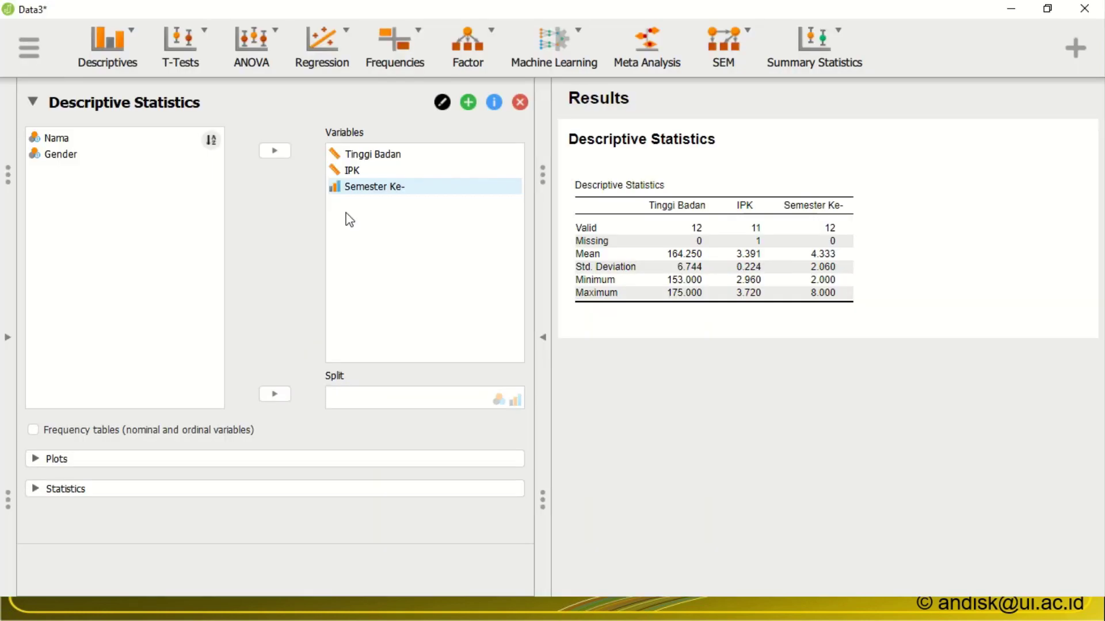
left_click(7, 338)
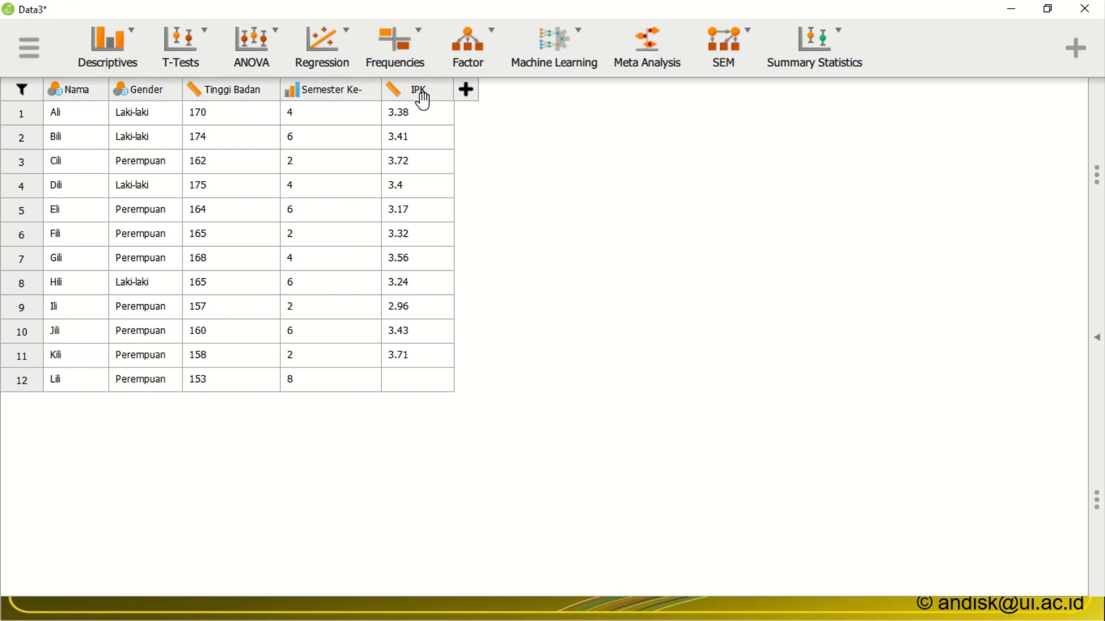
Step: Switch to the Excel workbook Raw Data Kuesioner Pro Lingkungan and examine its header rows 1 to 3
key("alt+Tab")
key("alt+Tab")
key("alt+Tab")
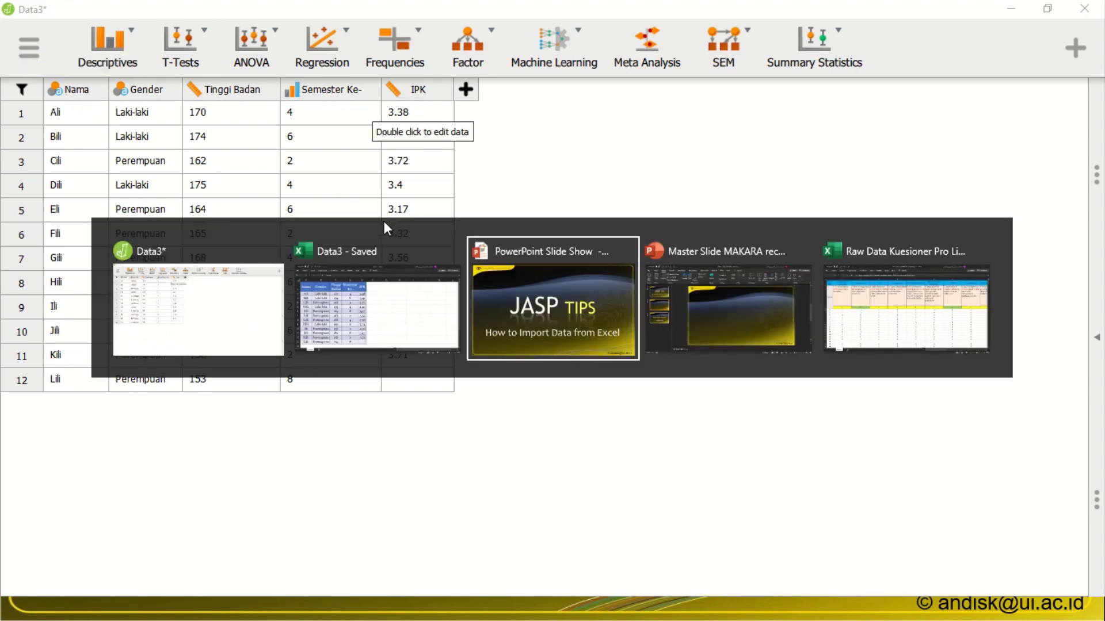
key("alt+Tab")
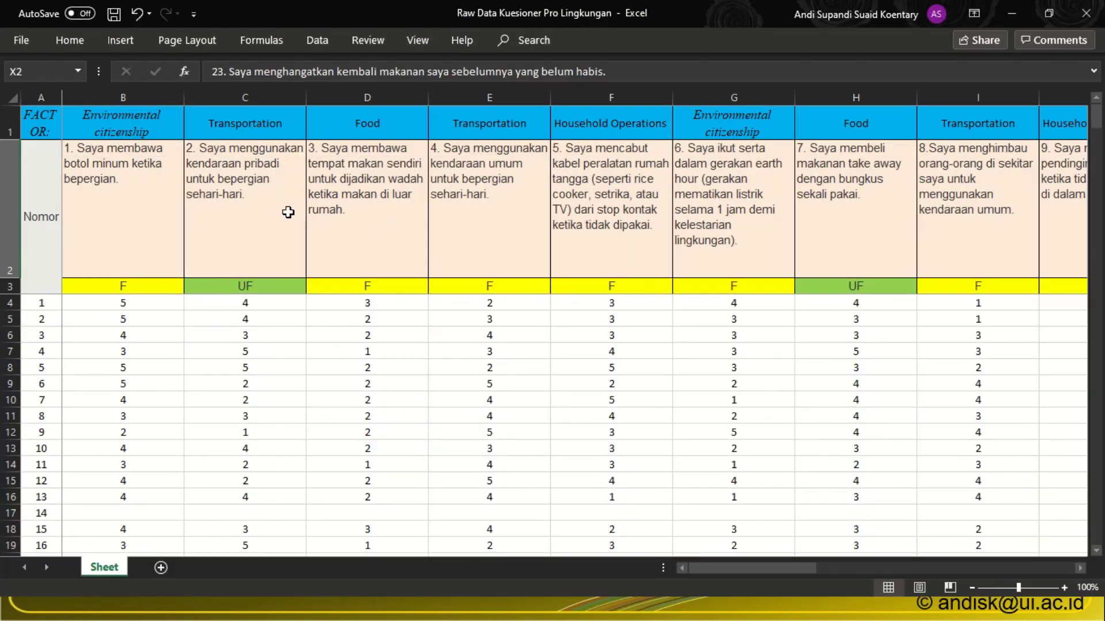
left_click(139, 199)
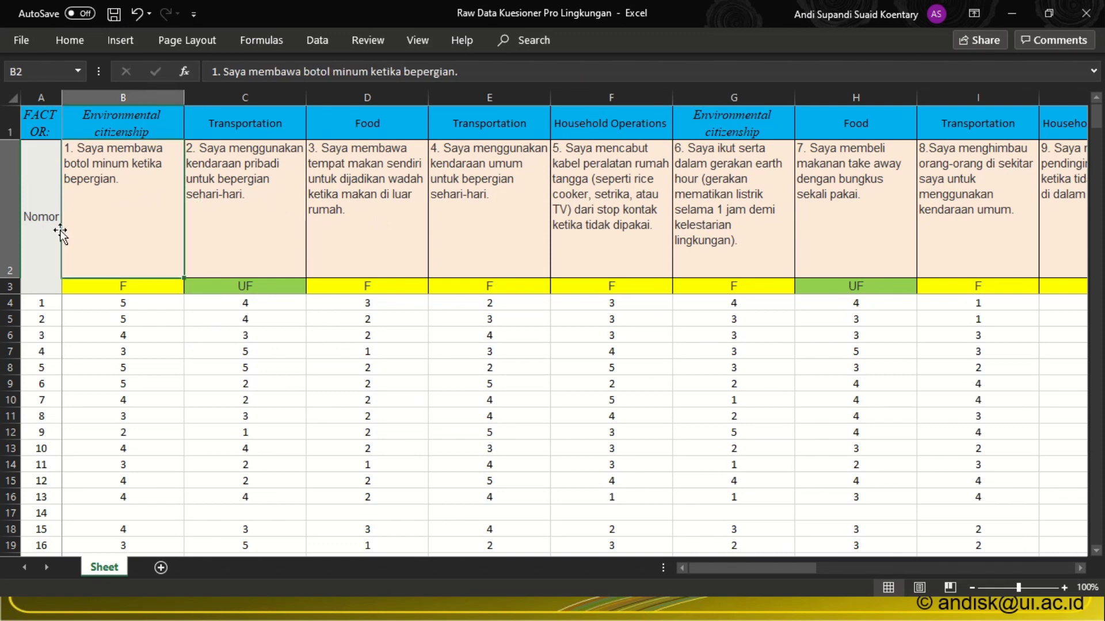
left_click_drag(7, 124, 3, 284)
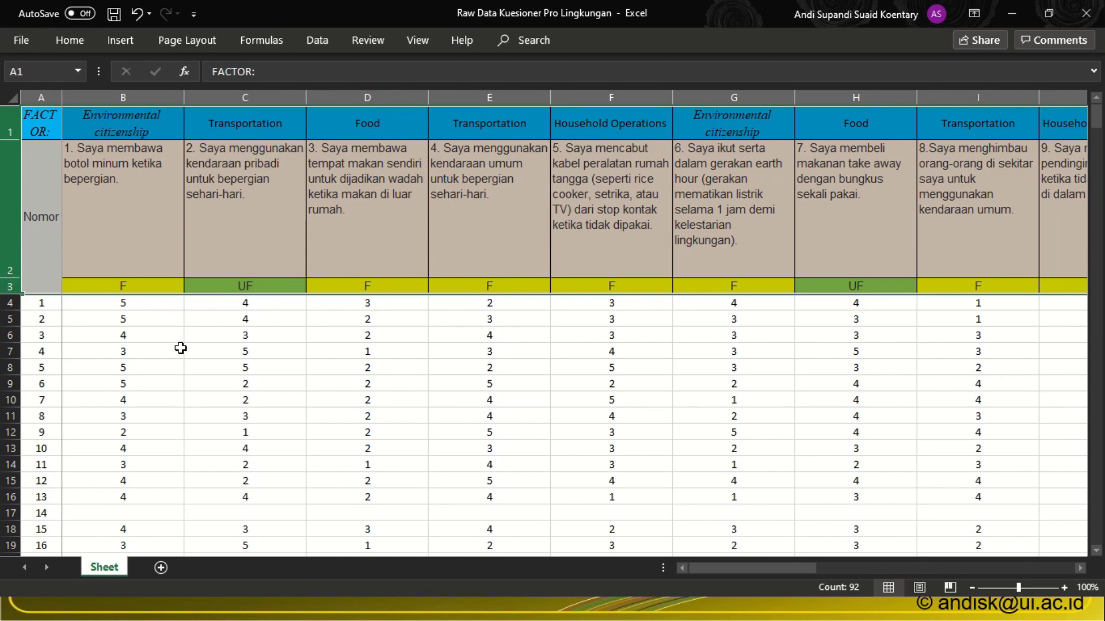
left_click(180, 348)
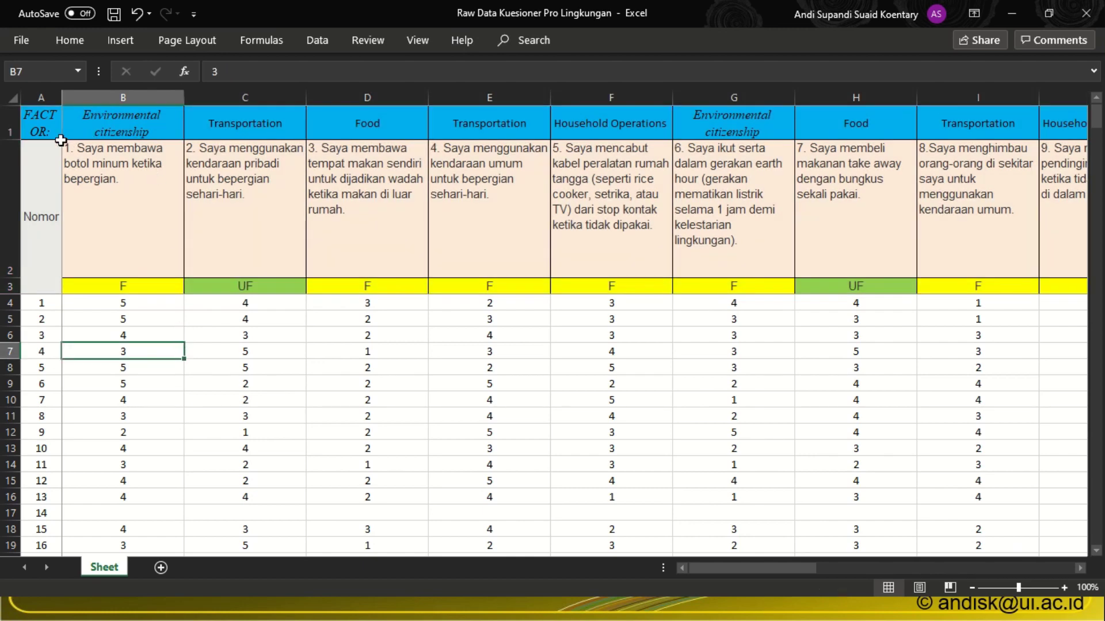
left_click_drag(7, 133, 4, 287)
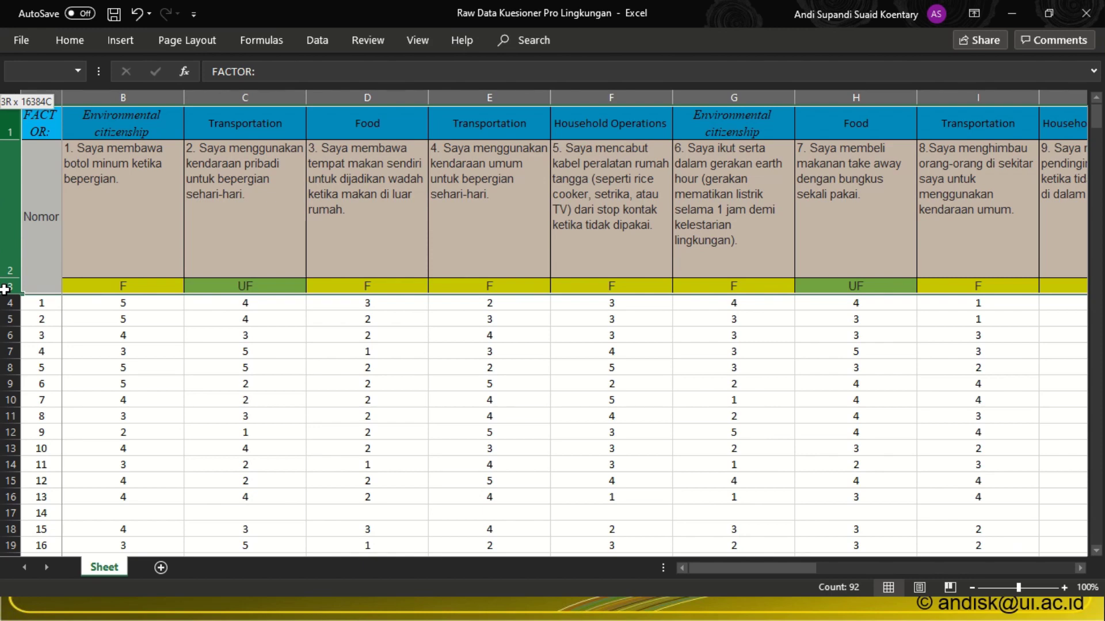
left_click(136, 127)
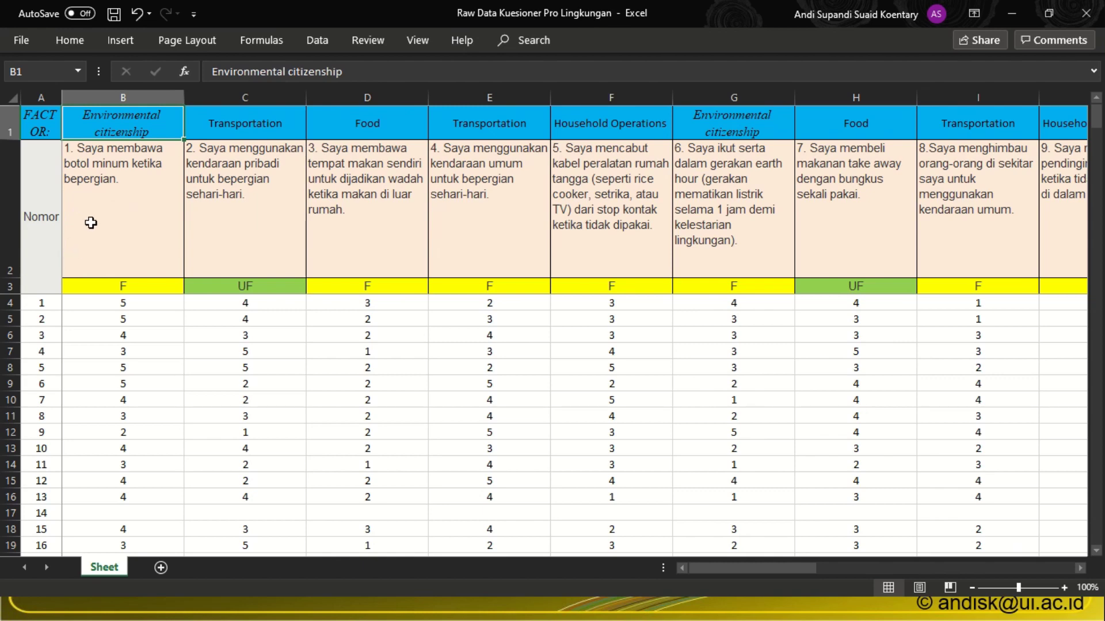
left_click_drag(10, 122, 3, 200)
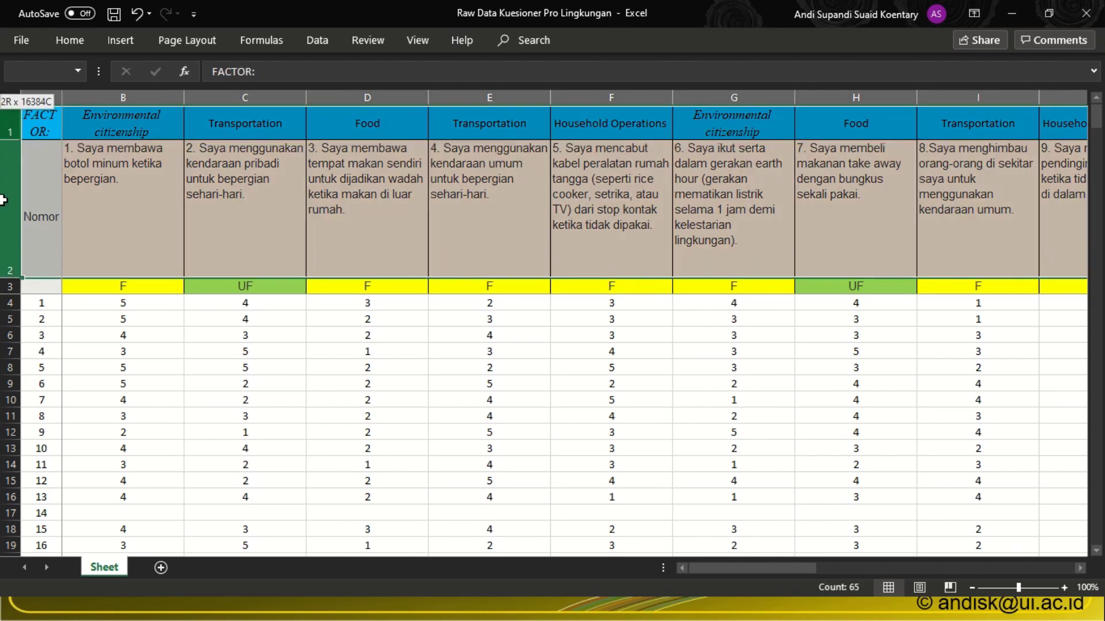
left_click_drag(3, 286, 2, 287)
left_click(136, 229)
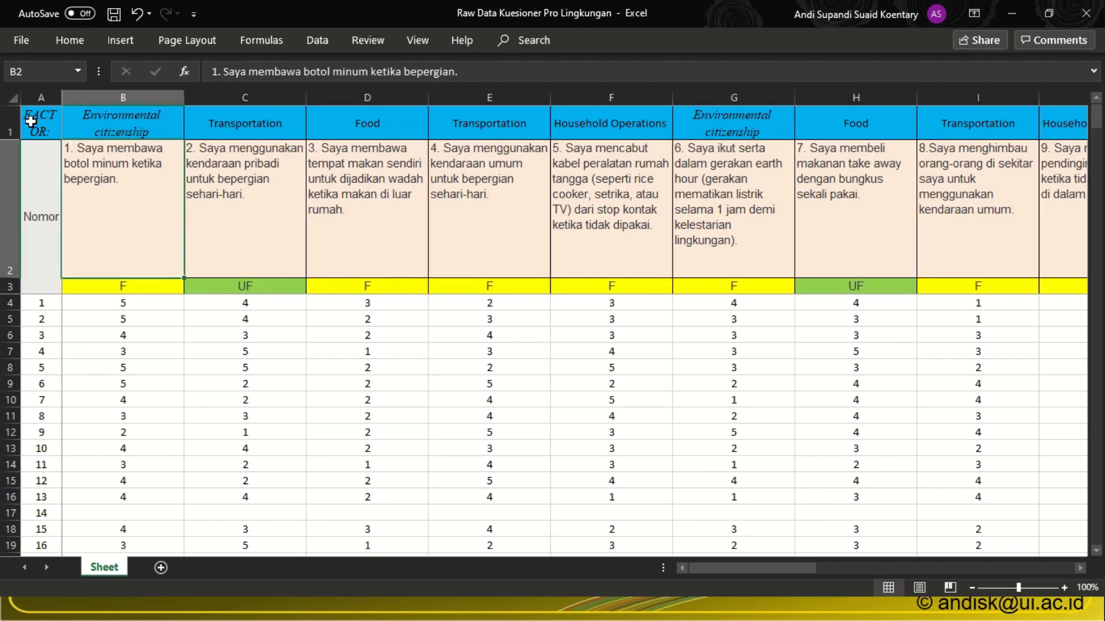
Step: Insert a blank row above the FACTOR header row at the start of the questionnaire sheet
left_click_drag(6, 119, 6, 230)
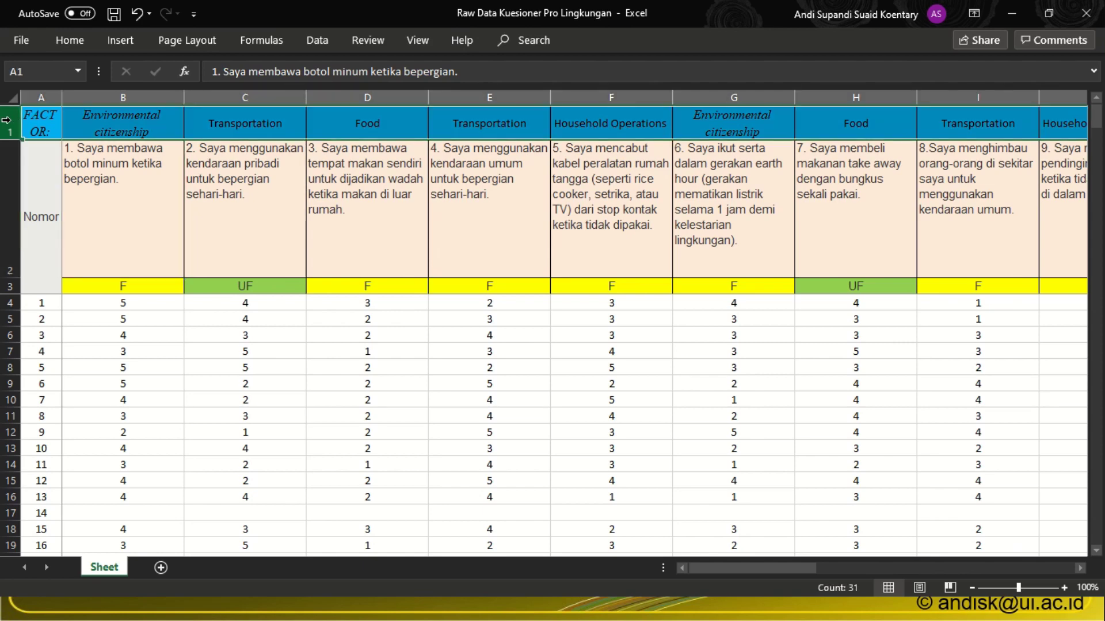
right_click(10, 118)
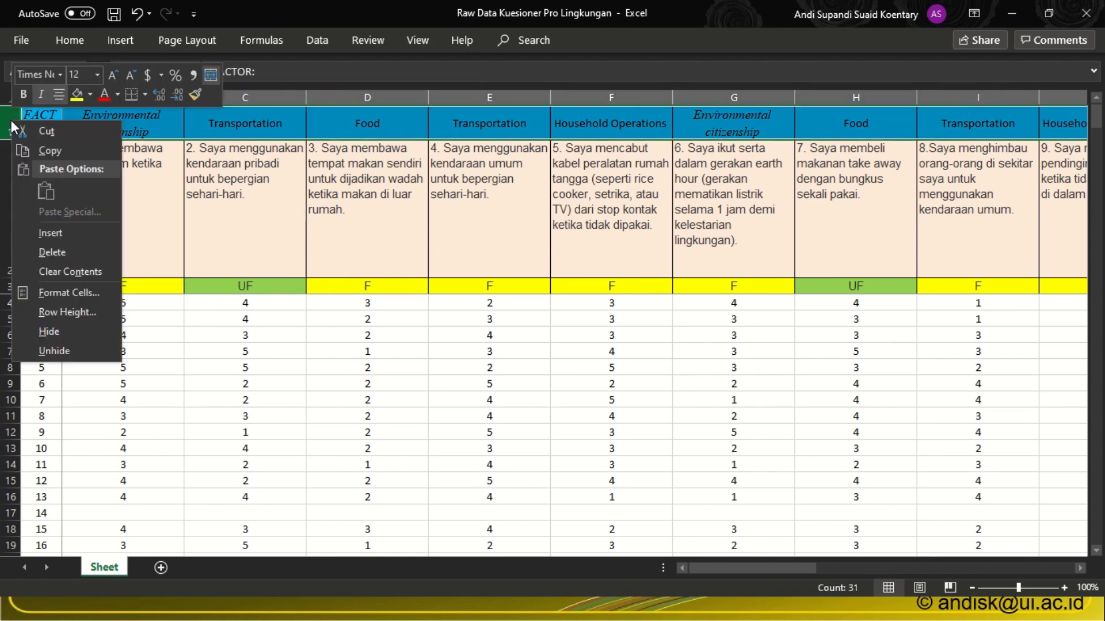
left_click(51, 233)
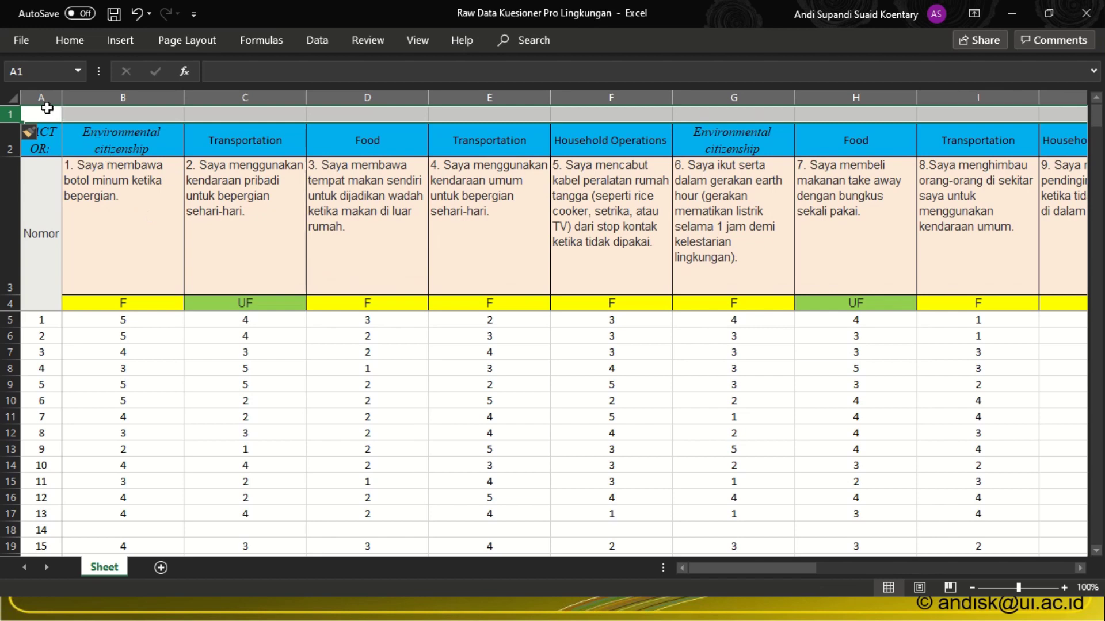
left_click(46, 111)
Step: Examine the respondent numbers and answer scores starting in row 5 of the questionnaire sheet
left_click(40, 322)
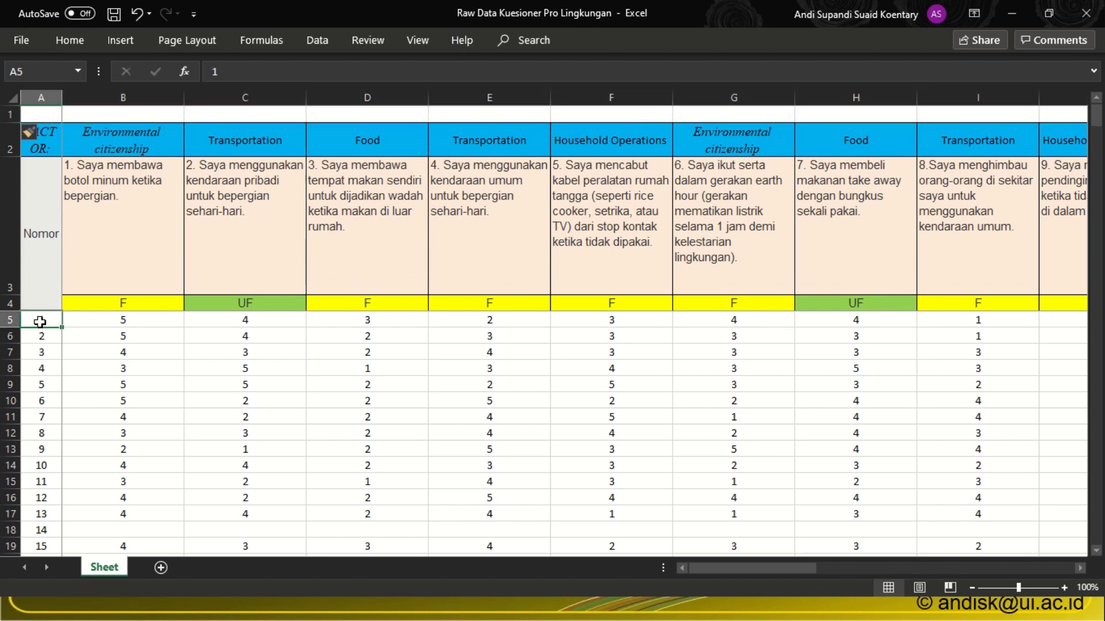
left_click_drag(40, 321, 661, 498)
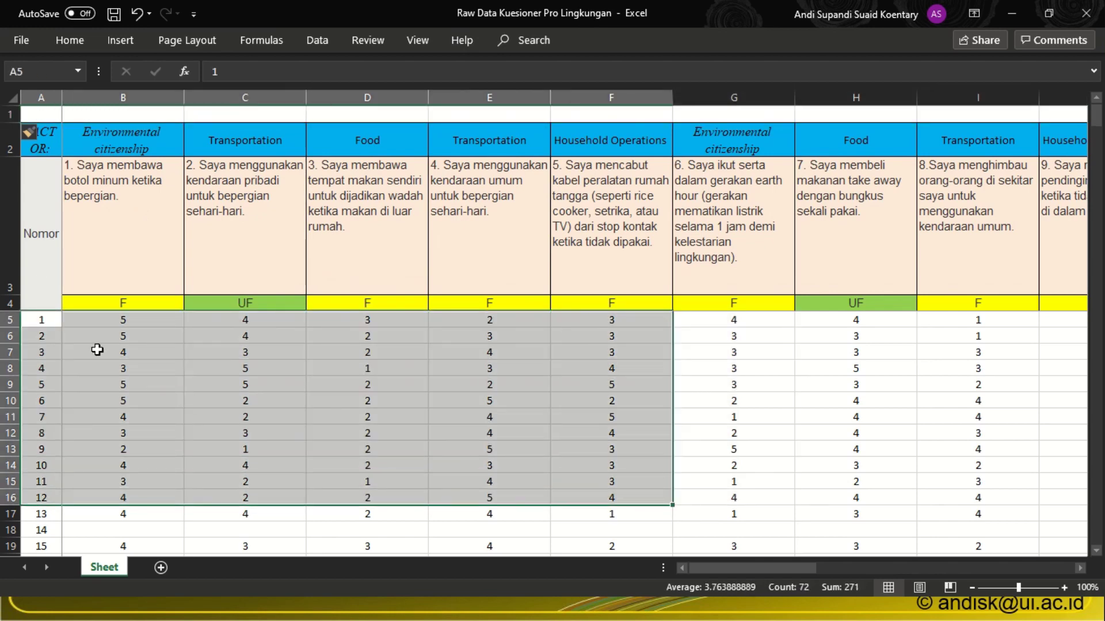
left_click(48, 319)
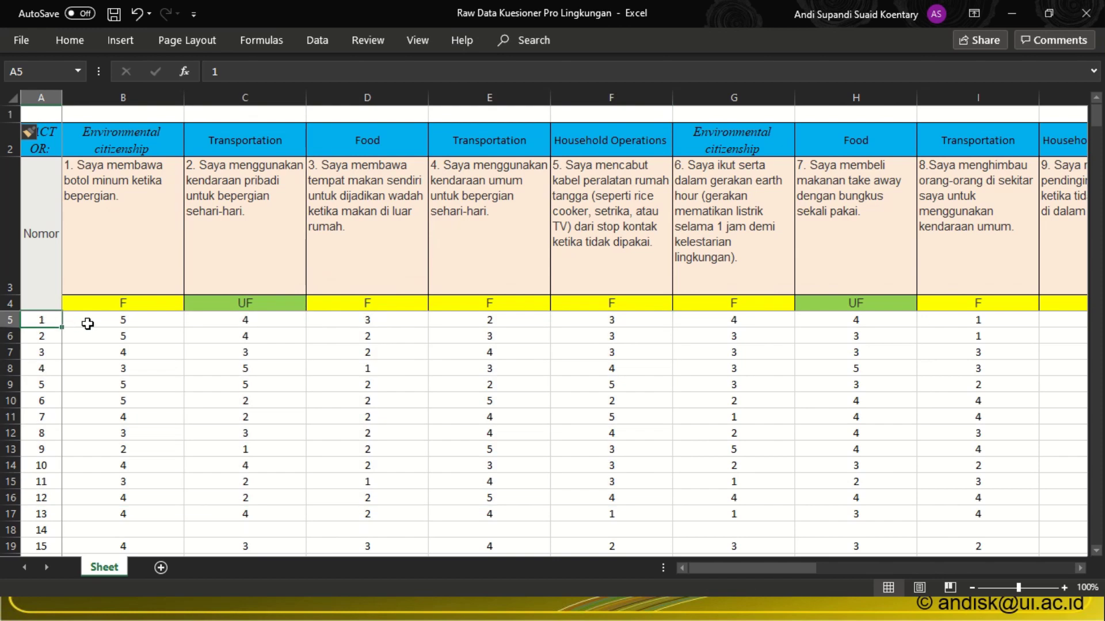
left_click_drag(88, 324, 810, 323)
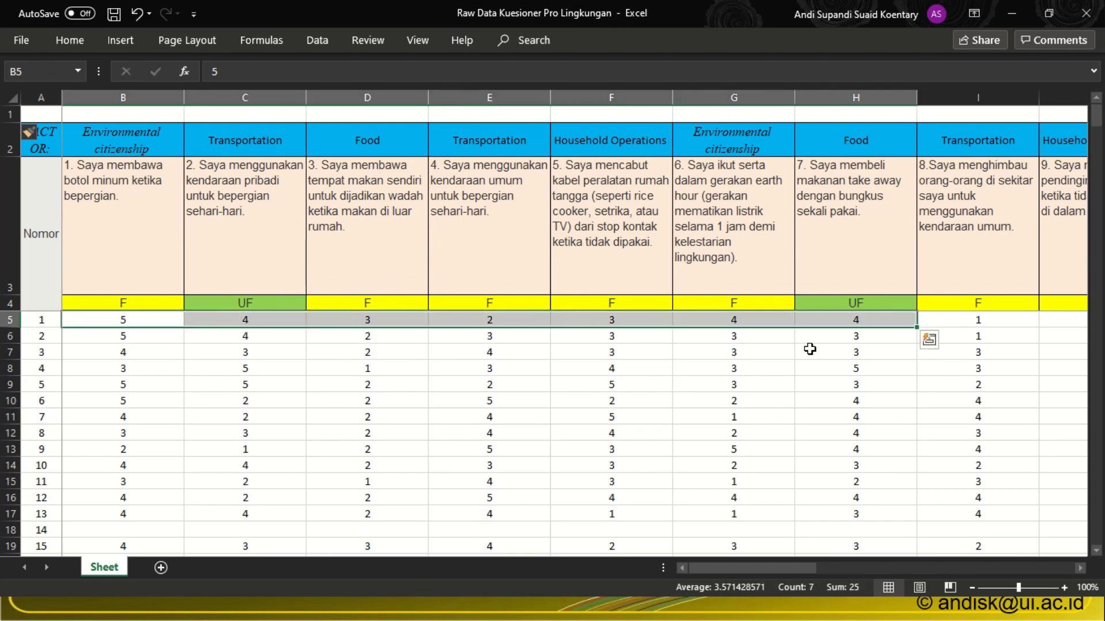
left_click_drag(748, 567, 648, 571)
Step: Enter the column headers nomor in cell A1 and Item1 in cell B1
left_click(42, 110)
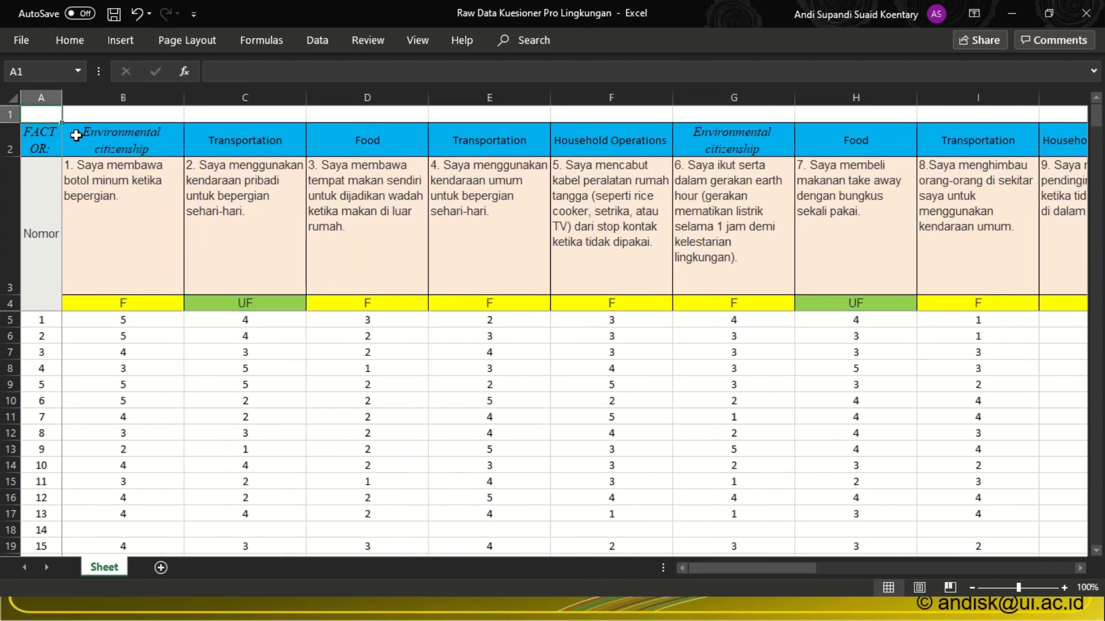
type("nomor")
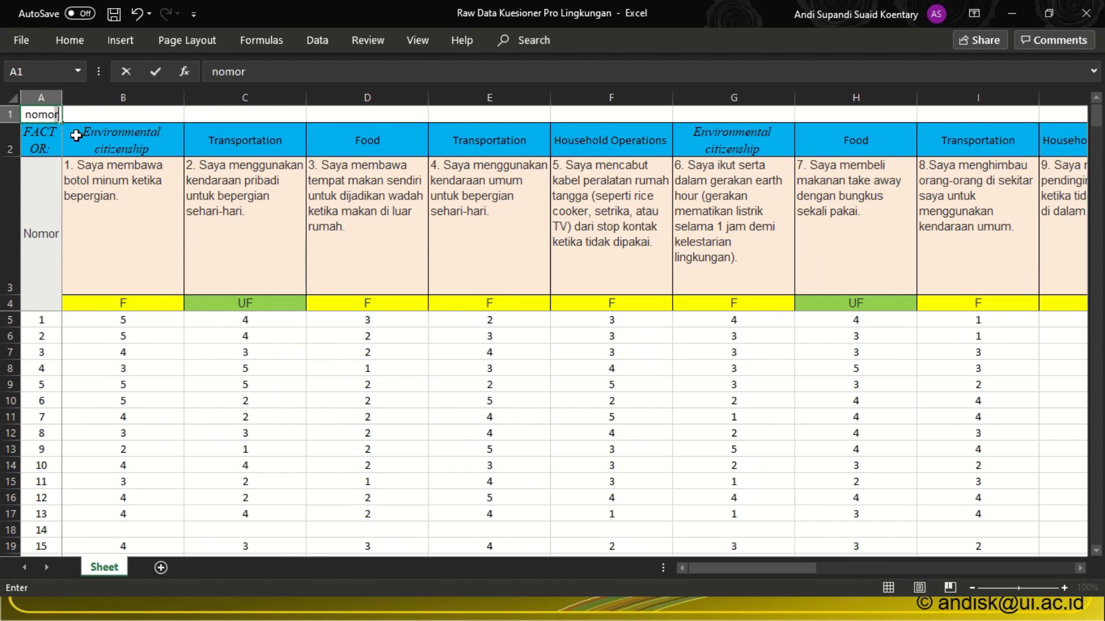
left_click(98, 111)
type("Item")
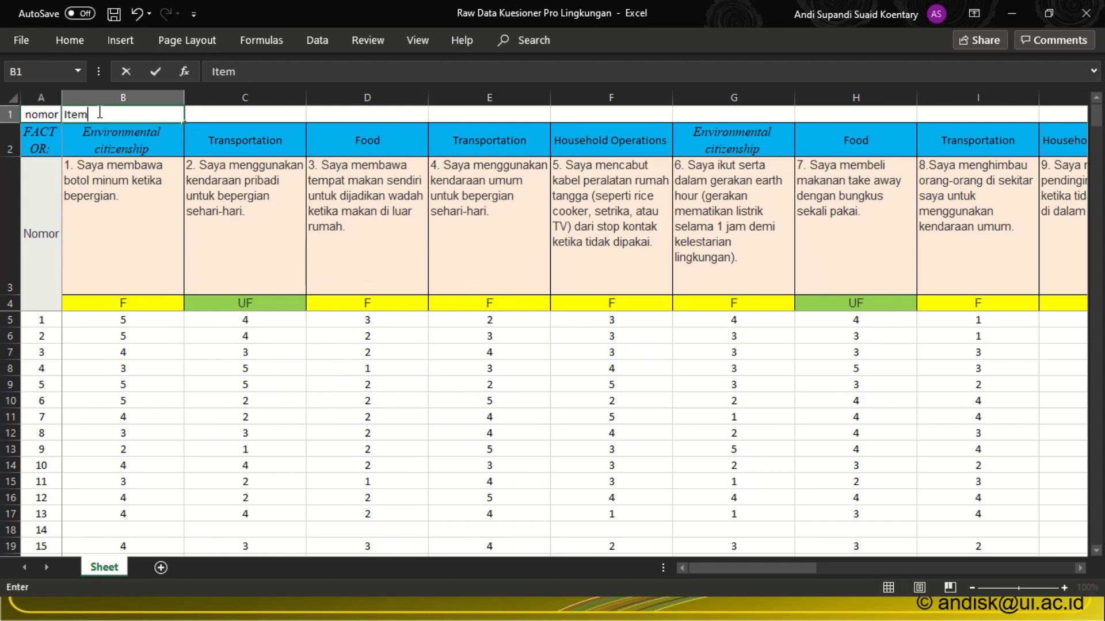
type("1")
left_click(214, 349)
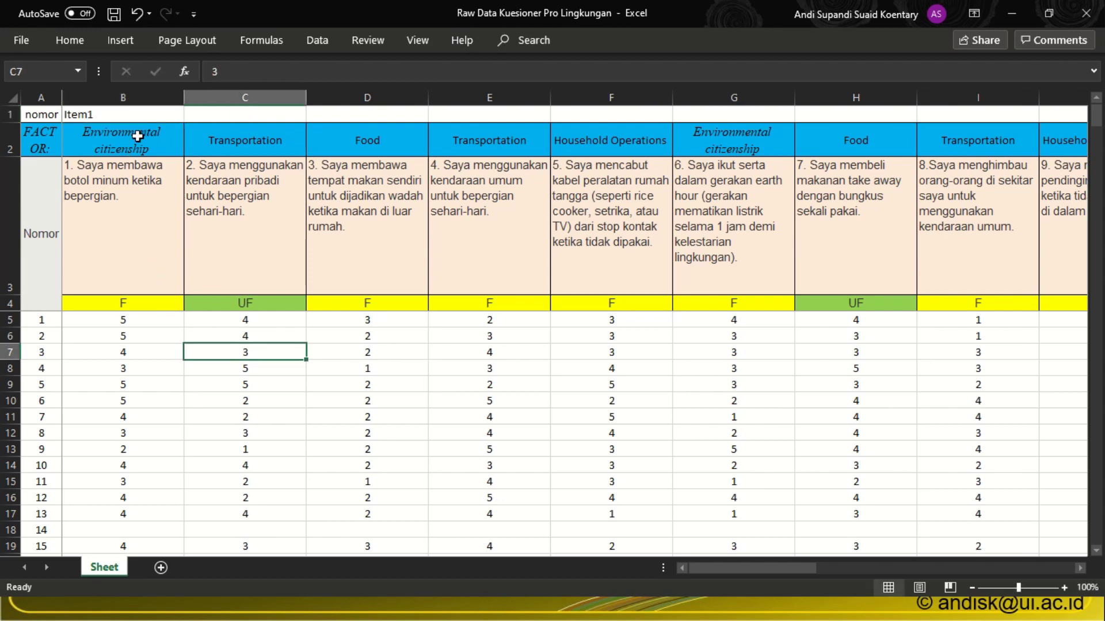
Step: Fill the Item1 header across row 1 as a numbered series up to Item24 in cell Y1
left_click(106, 117)
left_click_drag(184, 123, 914, 121)
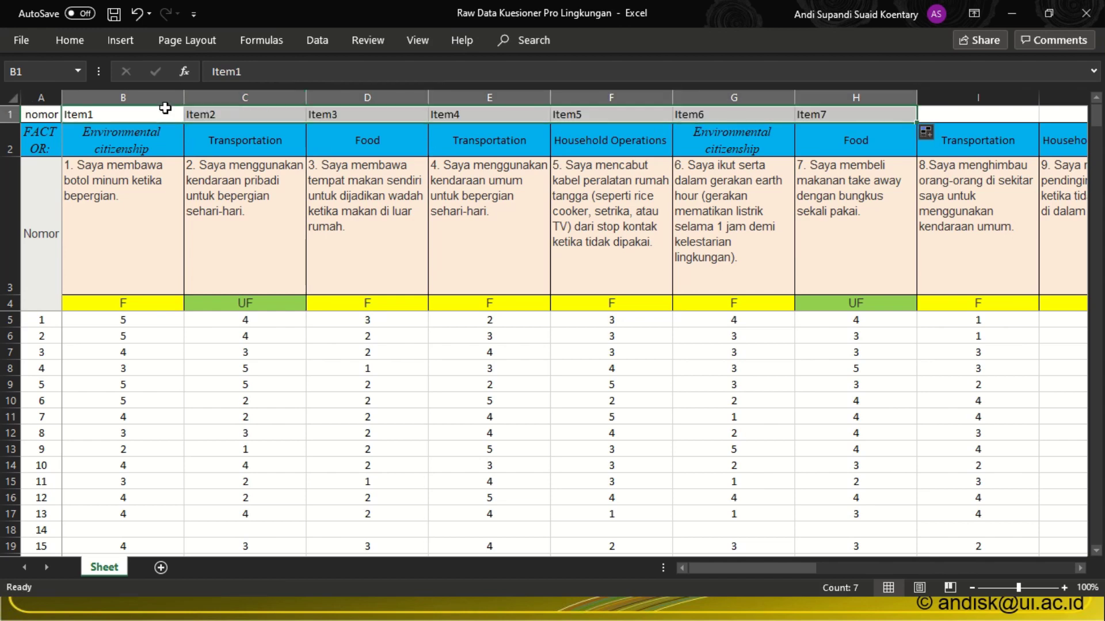
left_click(135, 114)
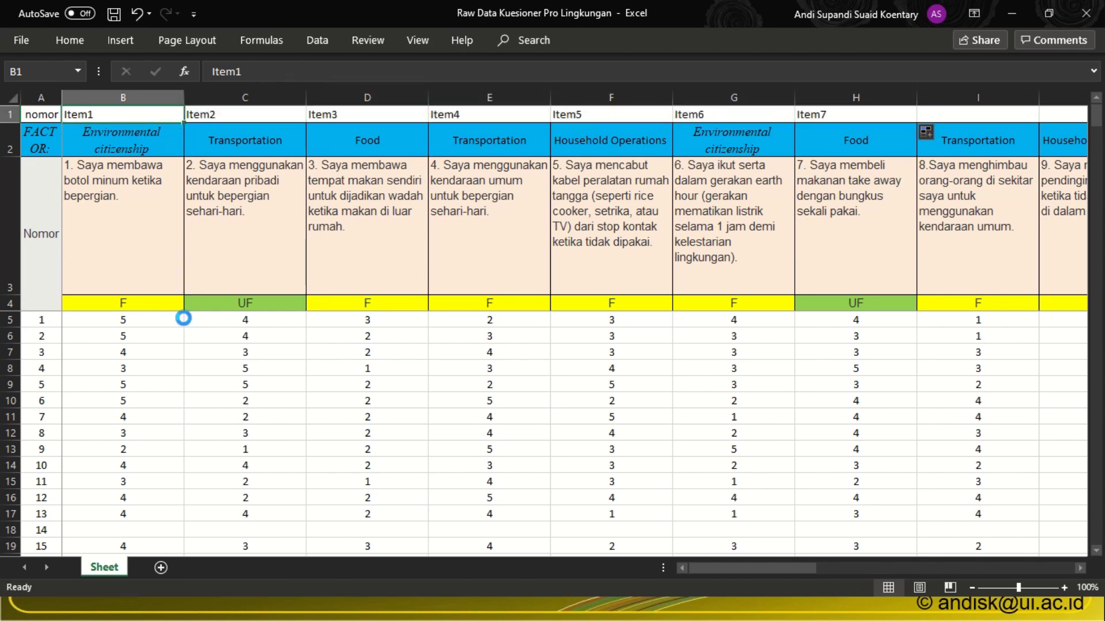
scroll(183, 318, "up", 7, "ctrl")
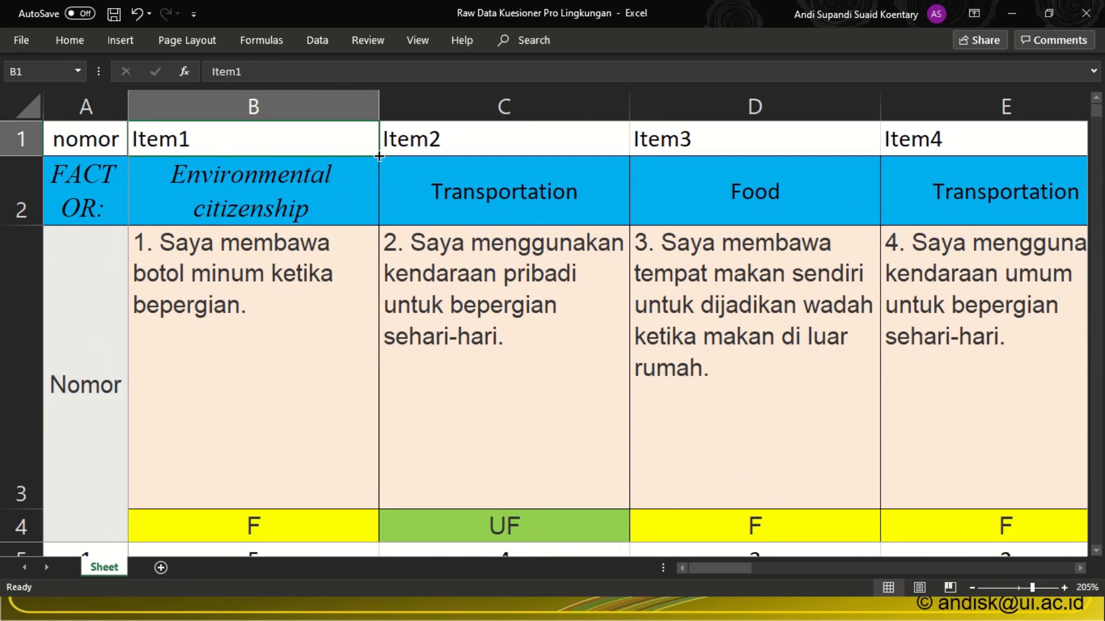
left_click_drag(379, 156, 587, 165)
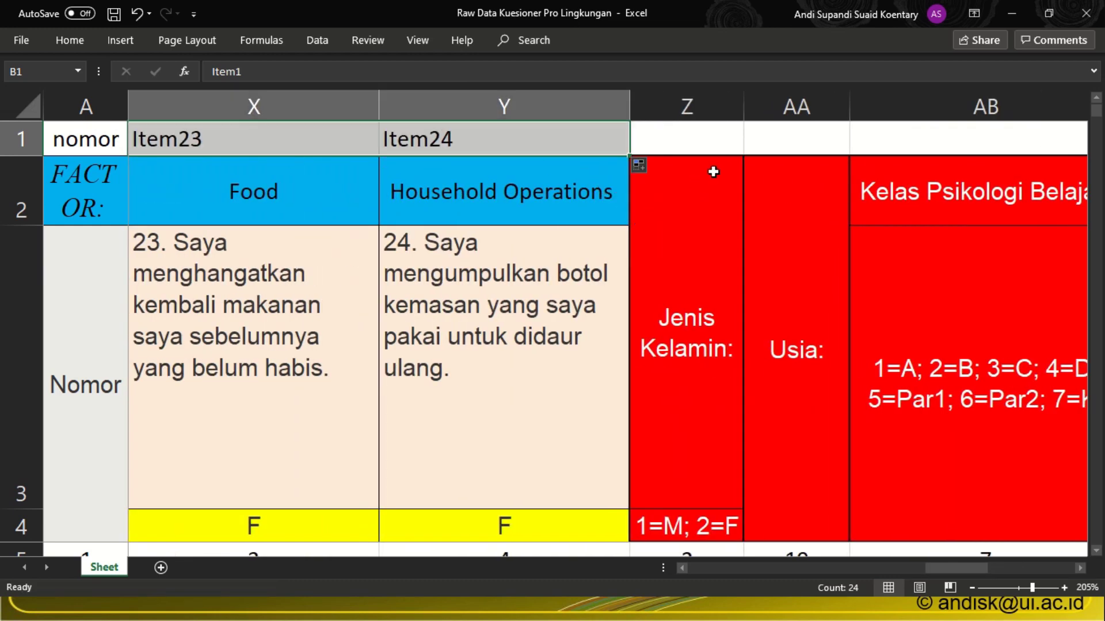
Step: Enter the column headers Jenis Kelamin in cell Z1 and Usia in cell AA1, without trailing colons
left_click(700, 138)
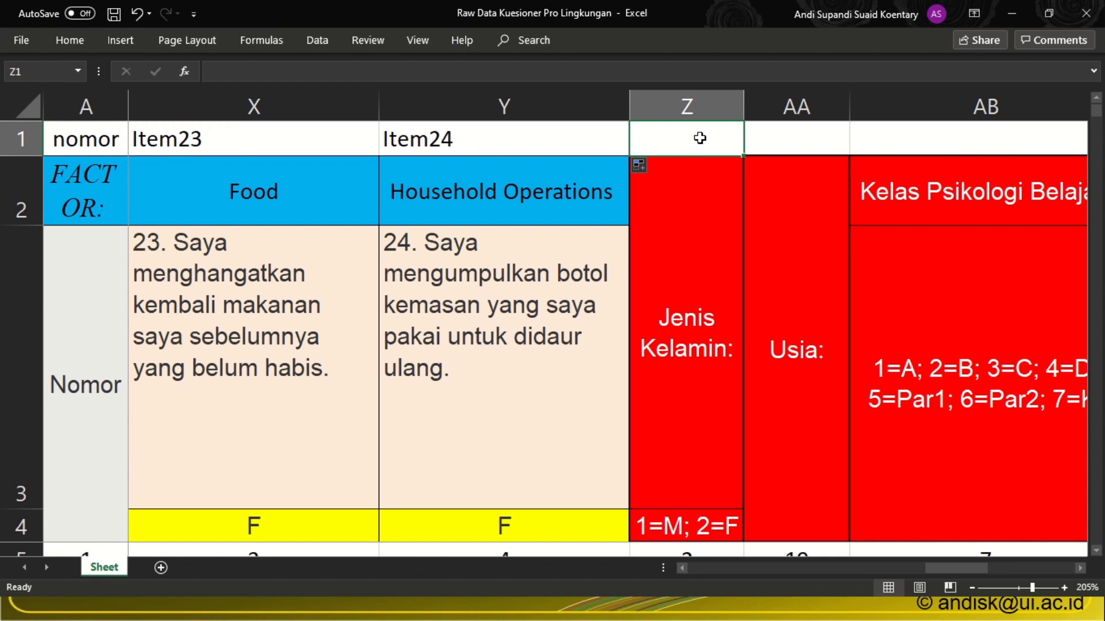
type("Jenis Kelamin:")
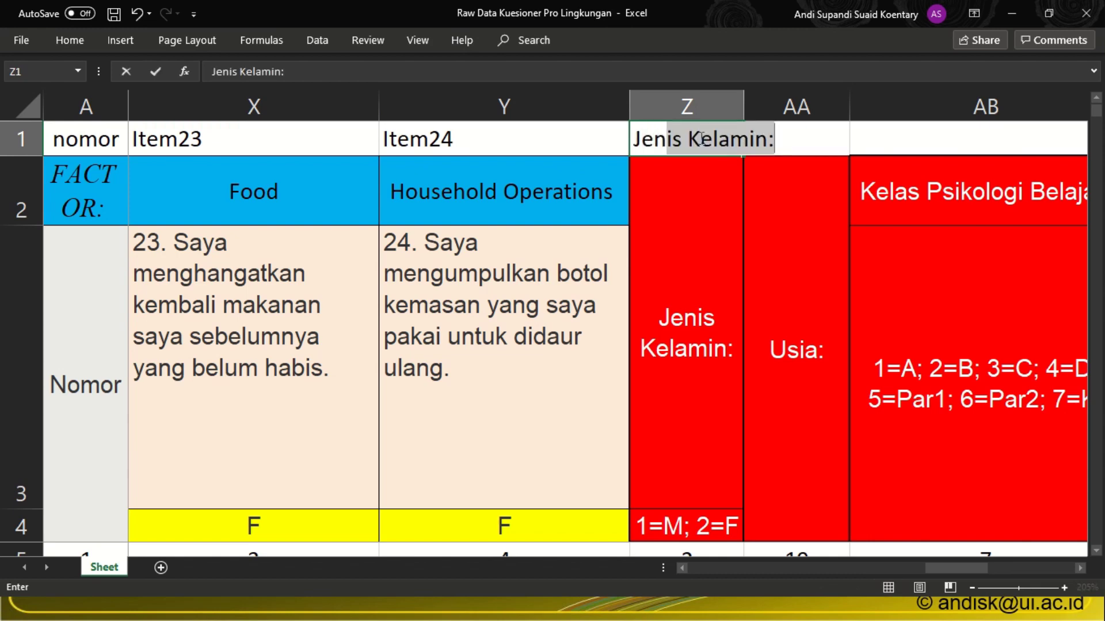
left_click(590, 79)
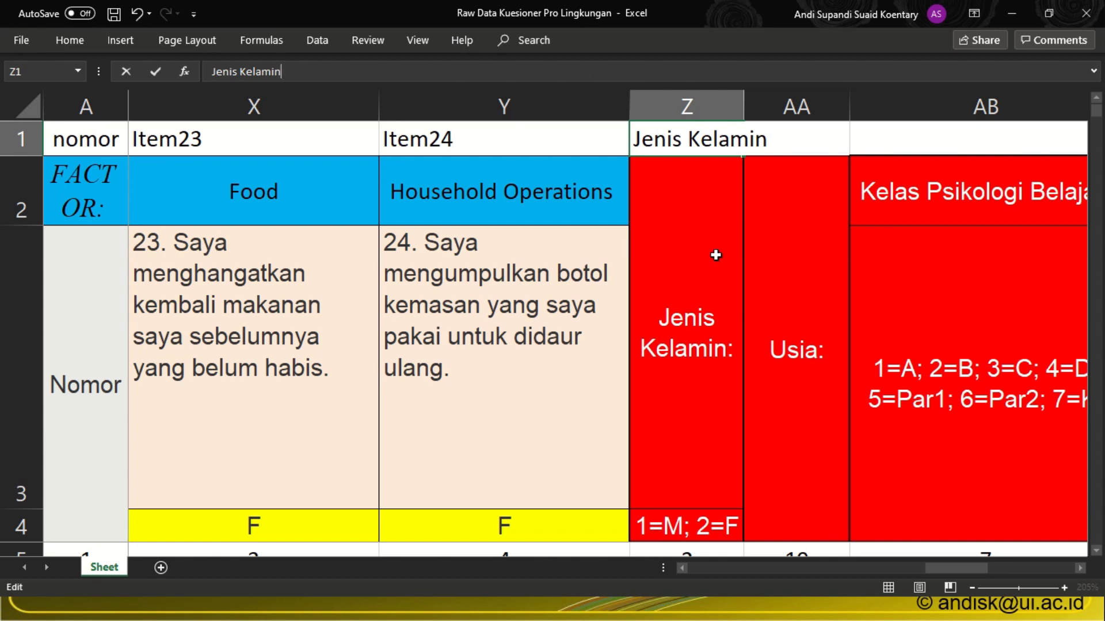
key("Return")
left_click(792, 141)
type("Usua")
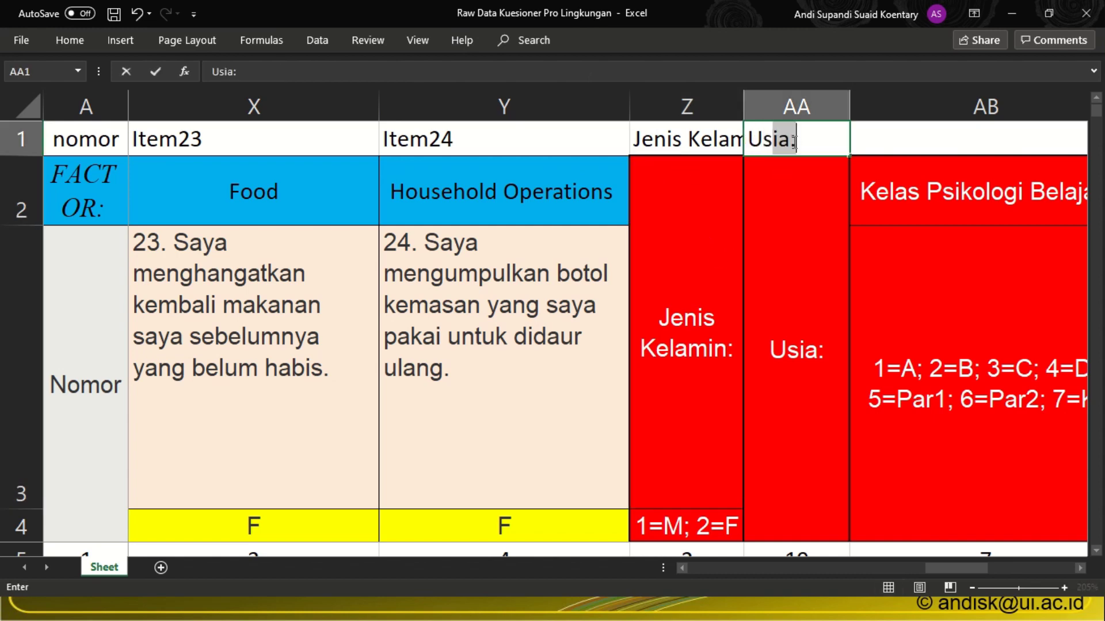
key("BackSpace")
key("BackSpace")
type("ia")
key("Delete")
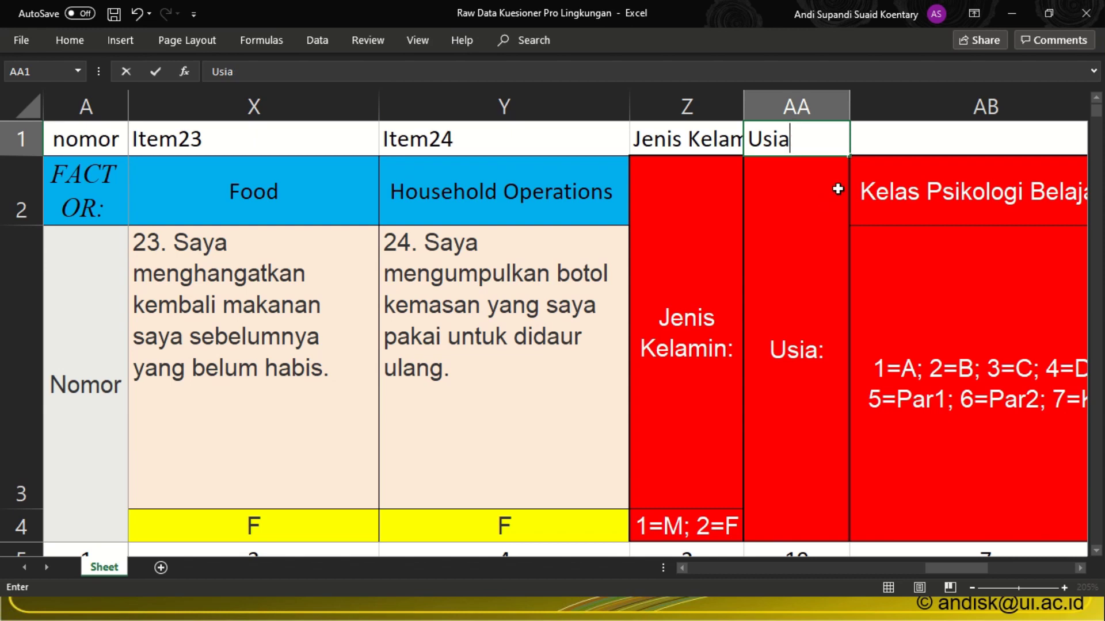
Step: Enter the column header Kelas in cell AB1, above the Kelas Psikologi Belajar heading
left_click(973, 136)
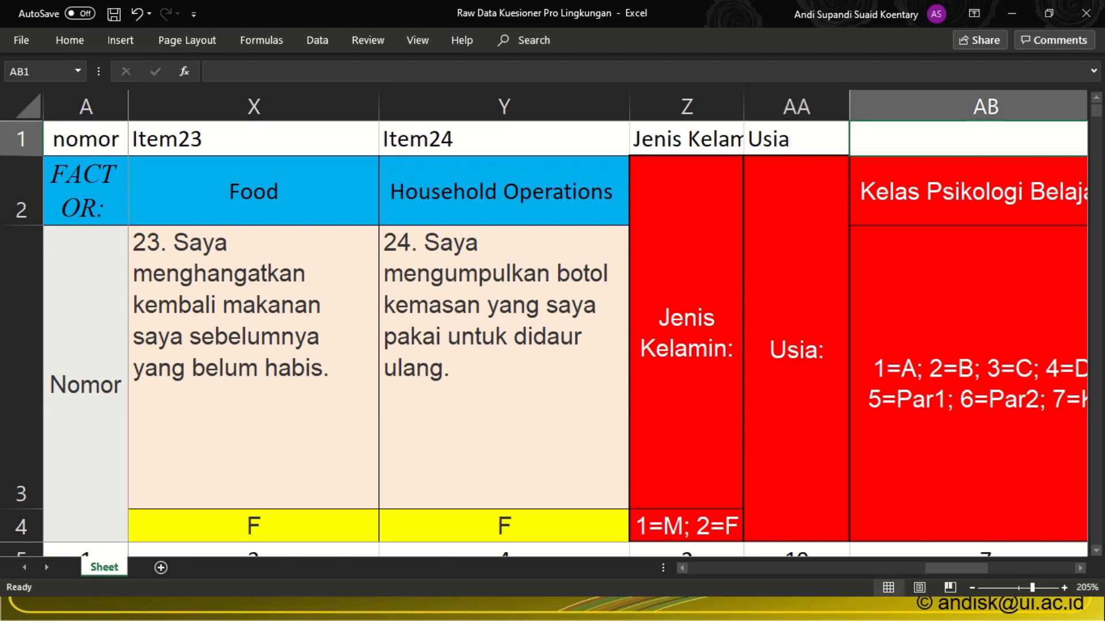
left_click(1079, 568)
left_click(1080, 568)
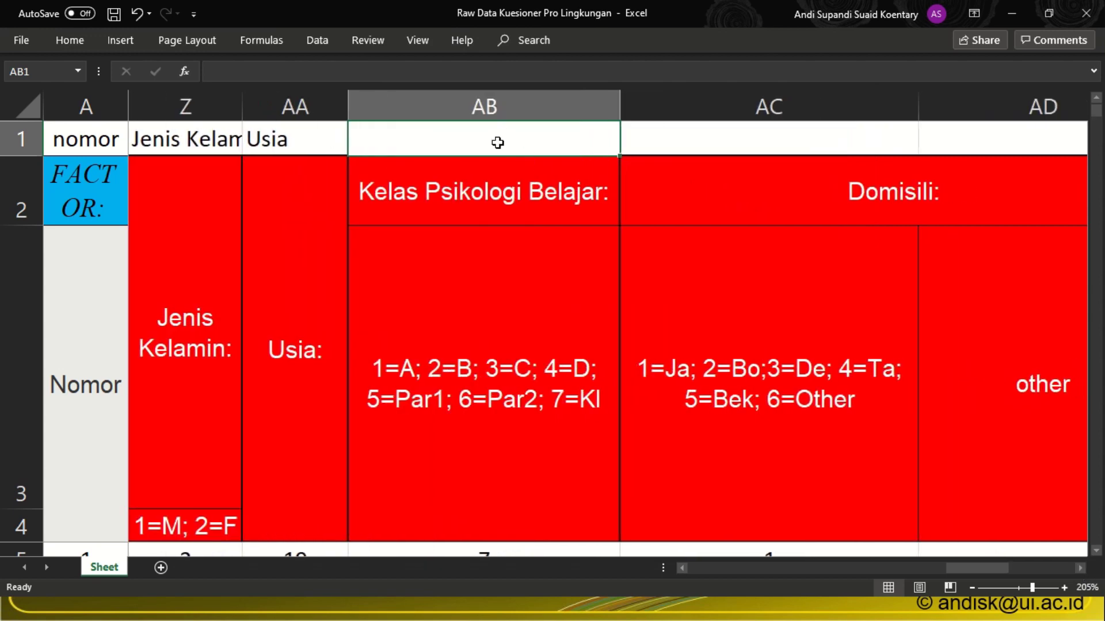
type("Kelas")
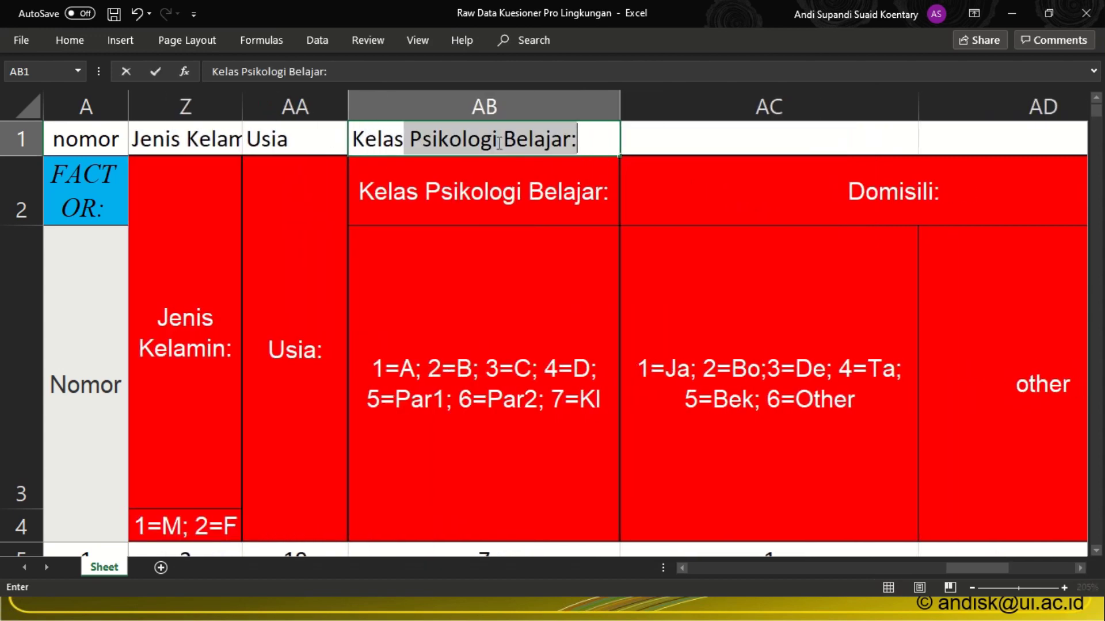
key("Delete")
left_click(495, 374)
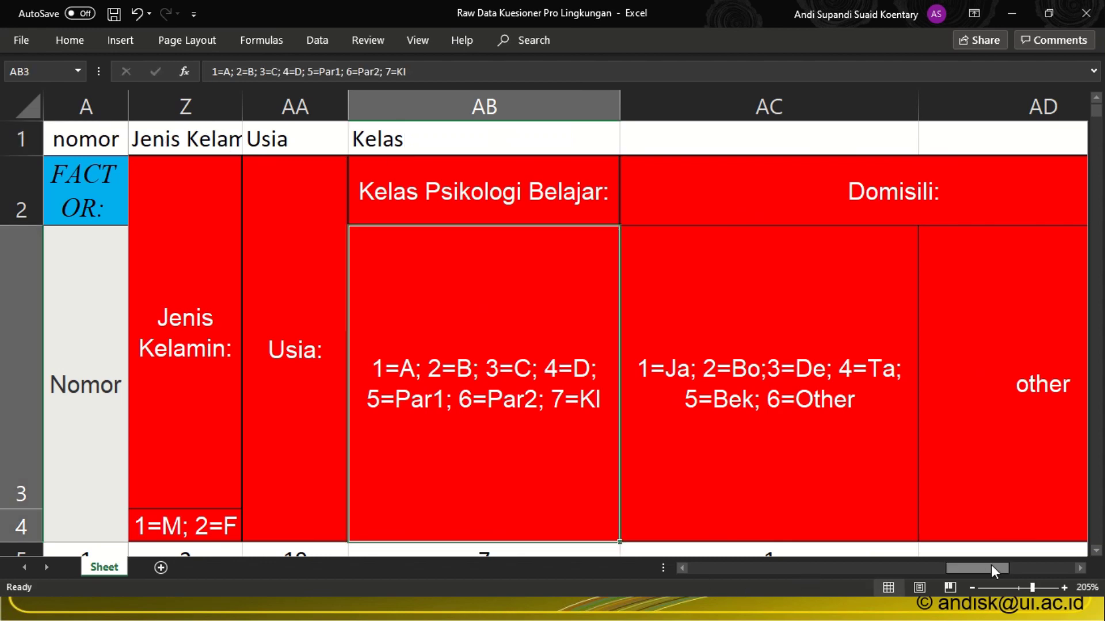
Step: Delete the old header rows 2 to 4 so the respondent data directly follows the variable names in row 1
left_click_drag(991, 565, 716, 569)
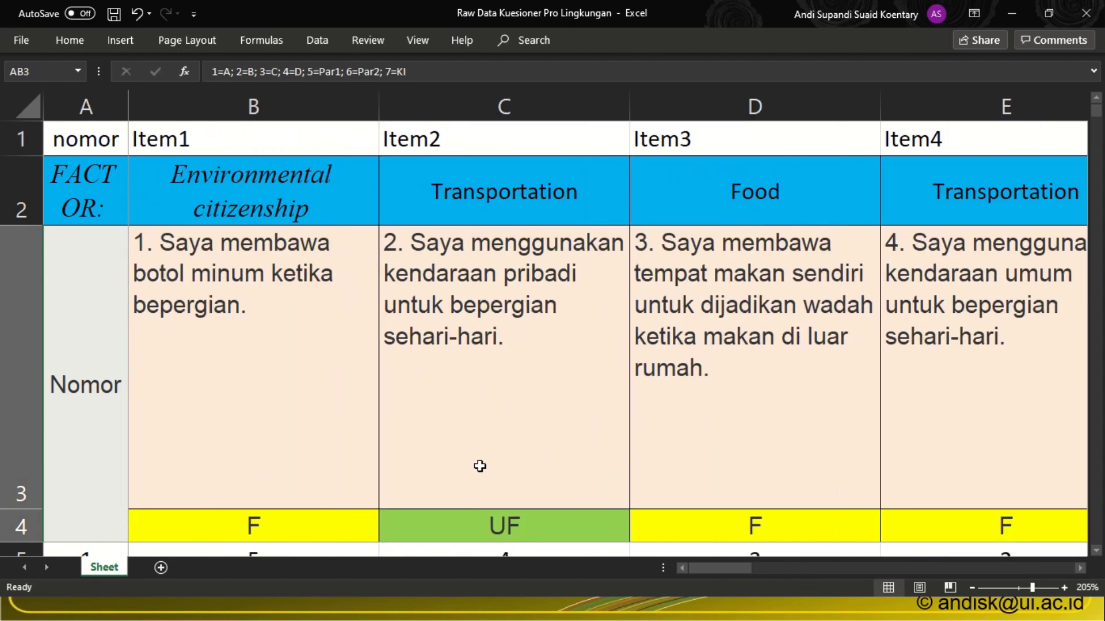
scroll(477, 465, "down", 3)
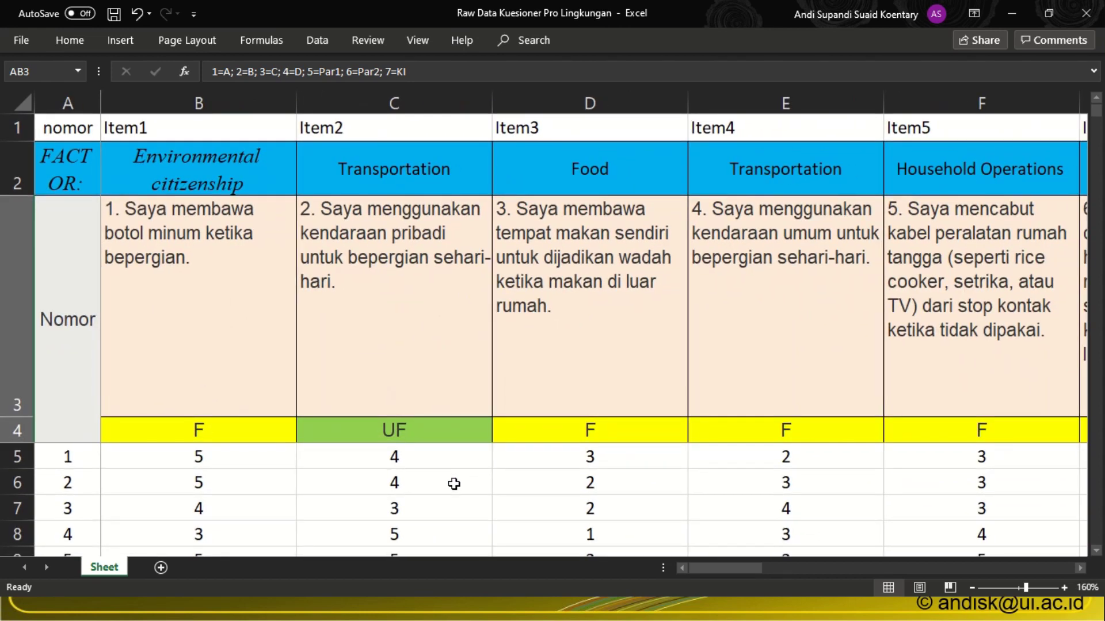
left_click(440, 504)
left_click_drag(12, 185, 4, 430)
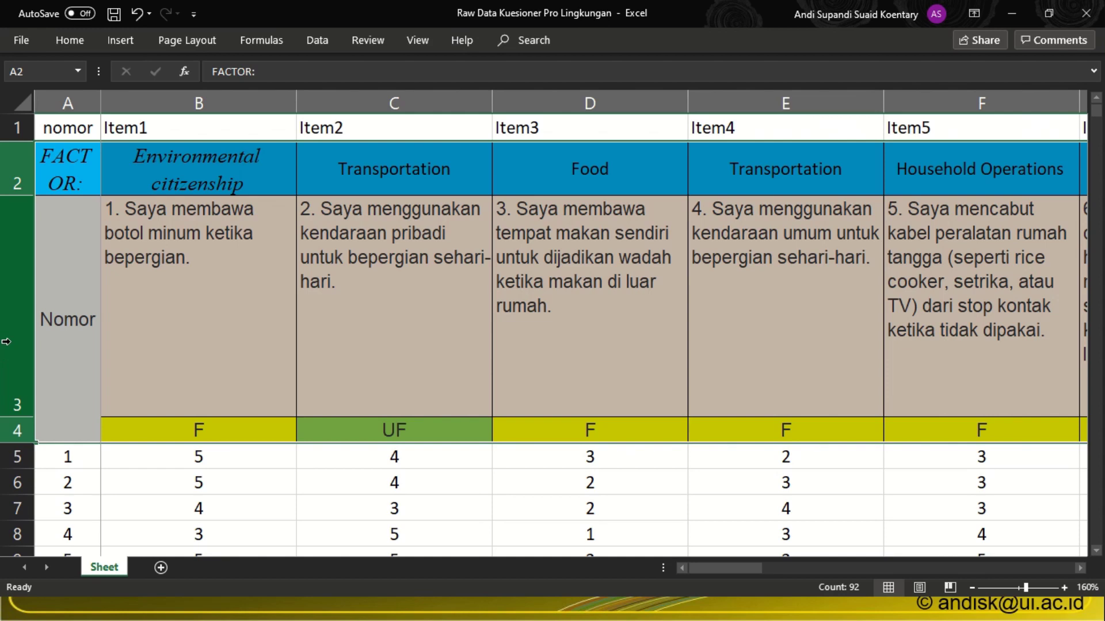
right_click(6, 341)
left_click(57, 477)
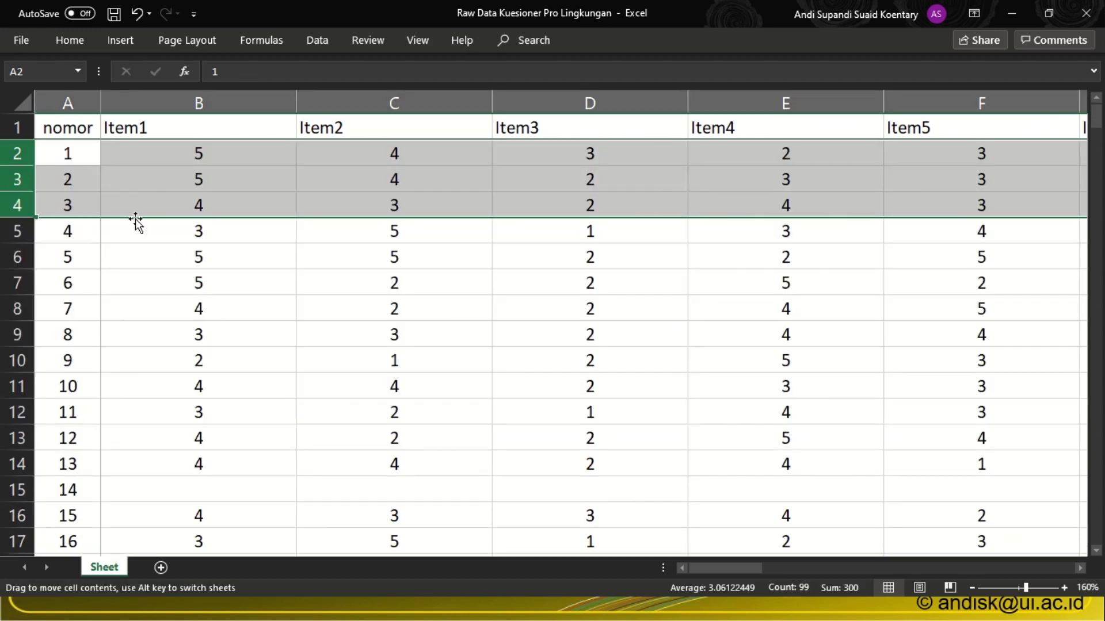
Step: Set the Save As file type of the questionnaire workbook to CSV UTF-8 (Comma delimited)
left_click(23, 42)
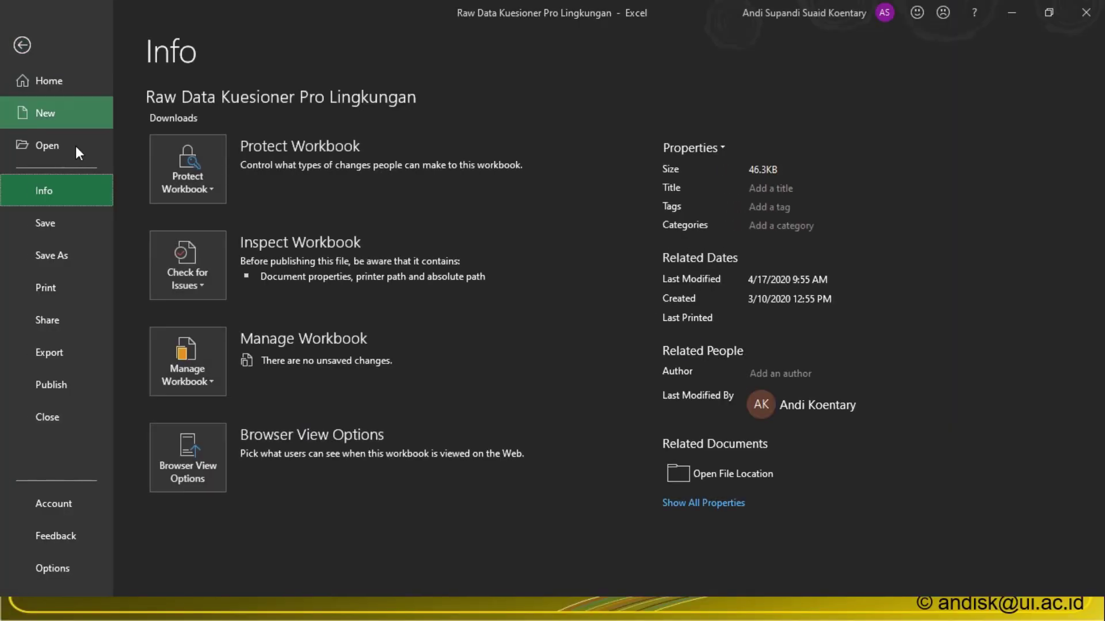
left_click(49, 260)
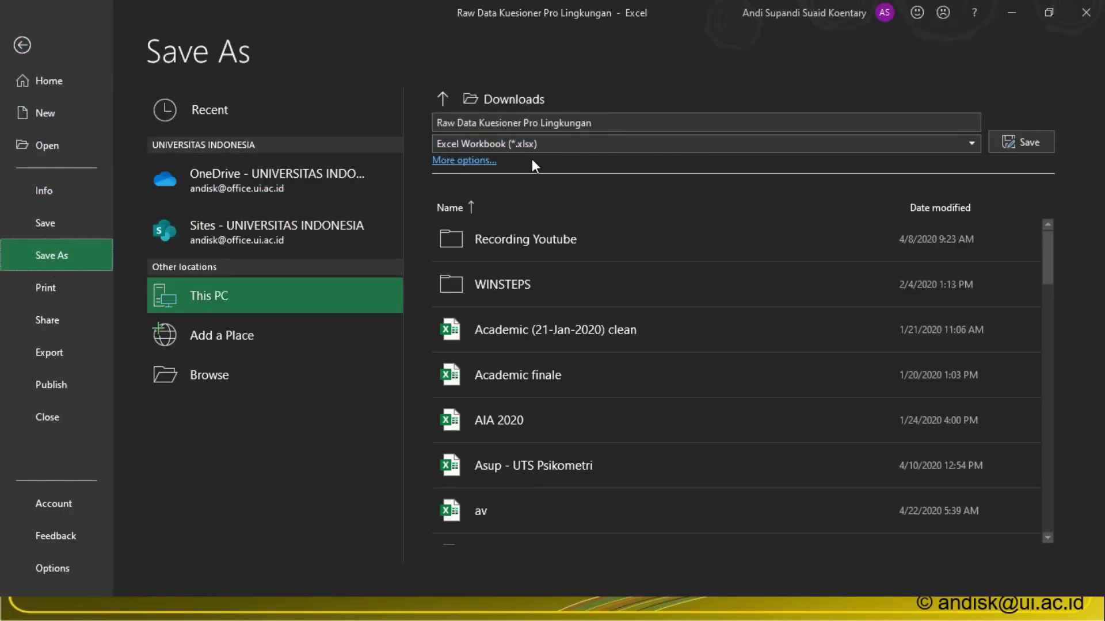
left_click(560, 142)
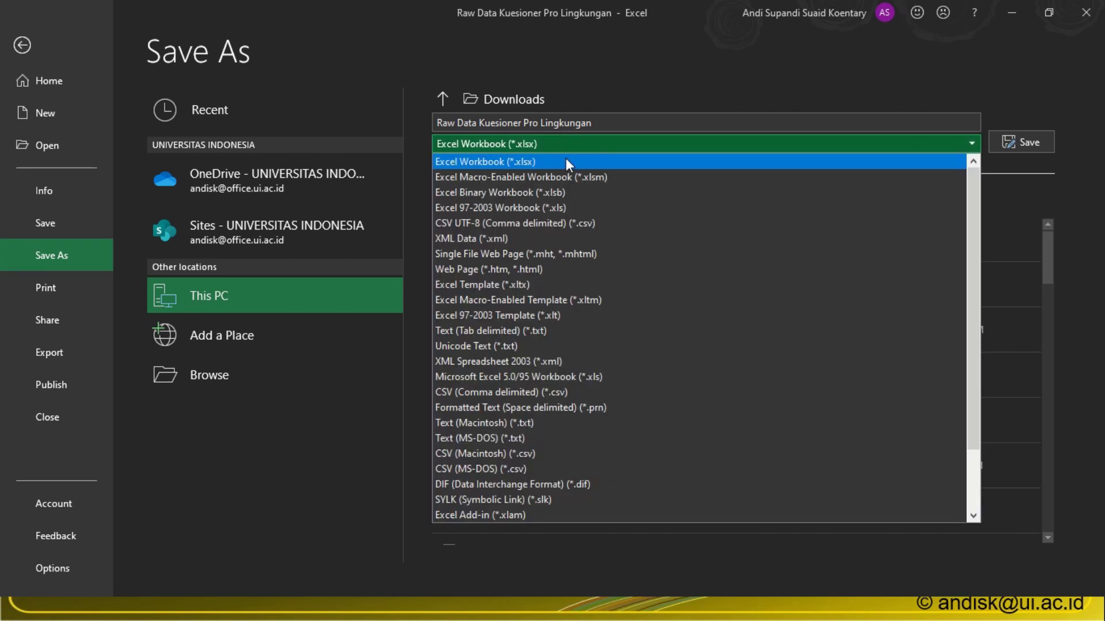
left_click(572, 222)
key("alt+Tab")
key("alt+Tab")
key("alt+Tab")
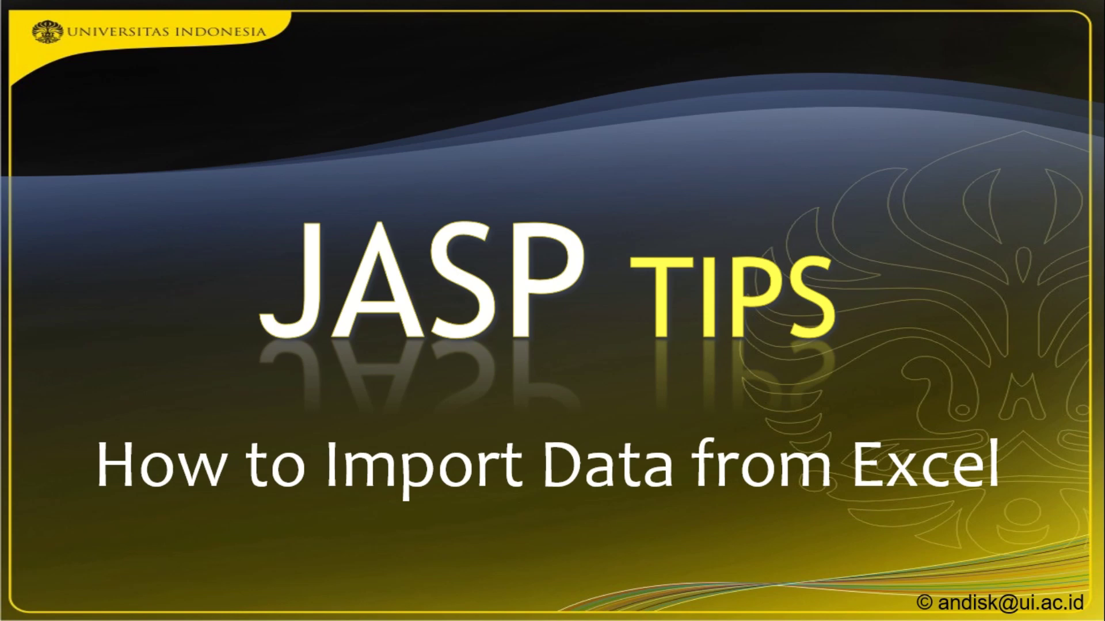
mouse_move(753, 11)
left_click(502, 29)
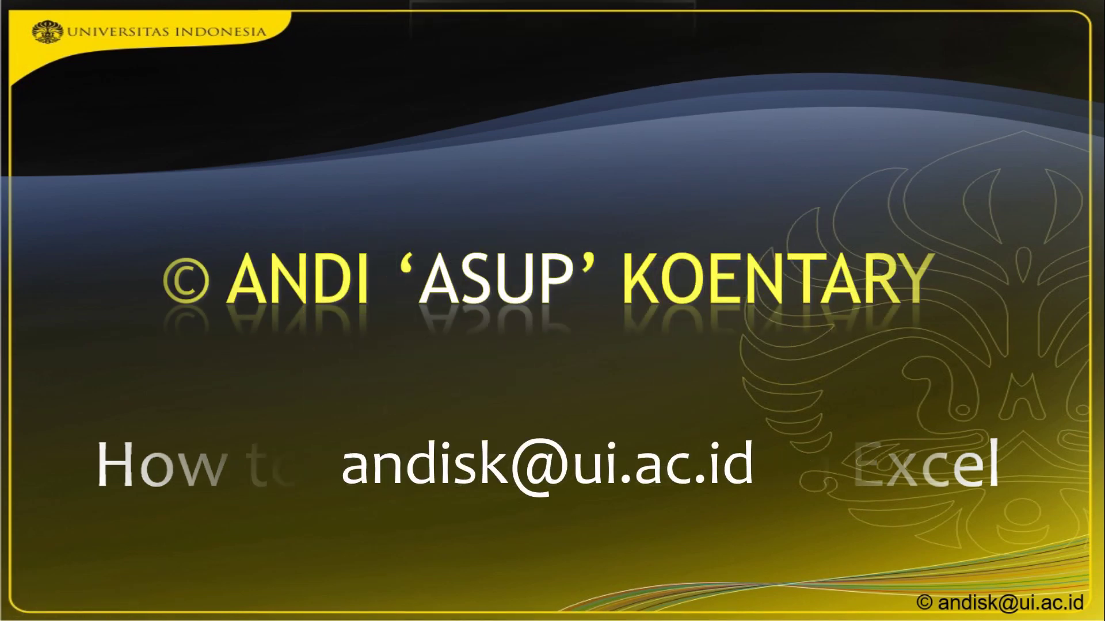